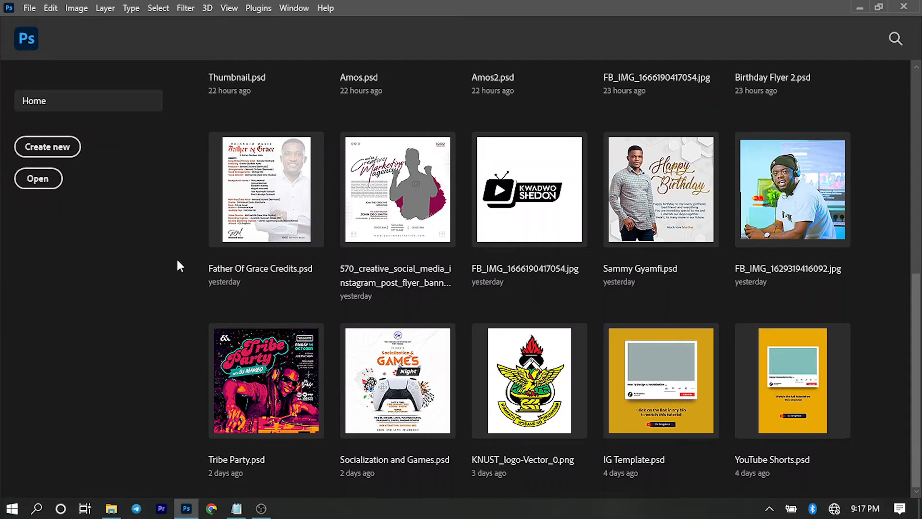
Create a new 720 × 720 px, 300 ppi document named 'Birthday Flyer'.
click(57, 151)
click(672, 93)
key(ctrl+a)
text(B)
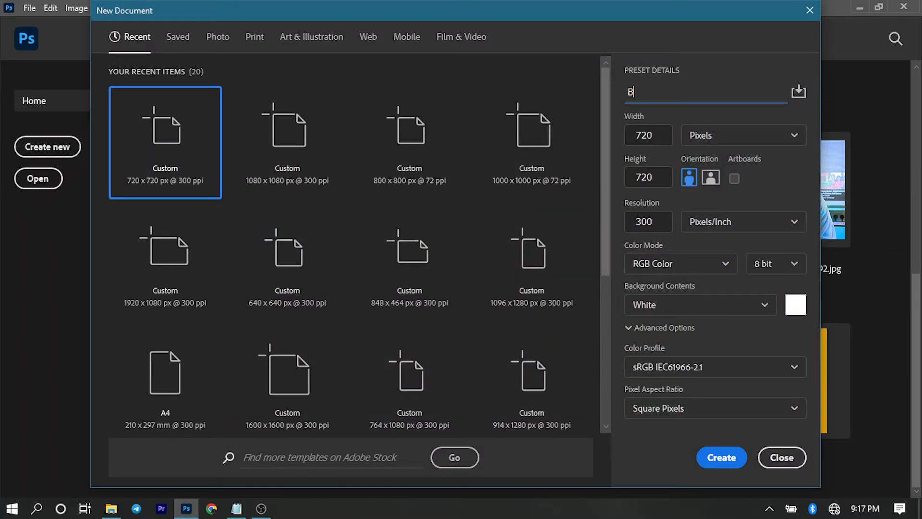
text(irthday Flyer)
click(727, 459)
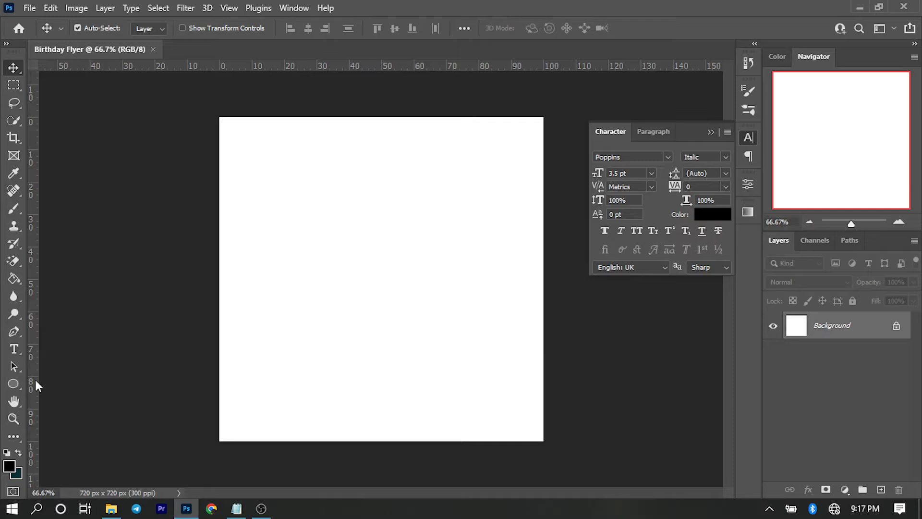
Draw a 292 px black circle with the Ellipse tool and move it to the upper centre.
click(16, 383)
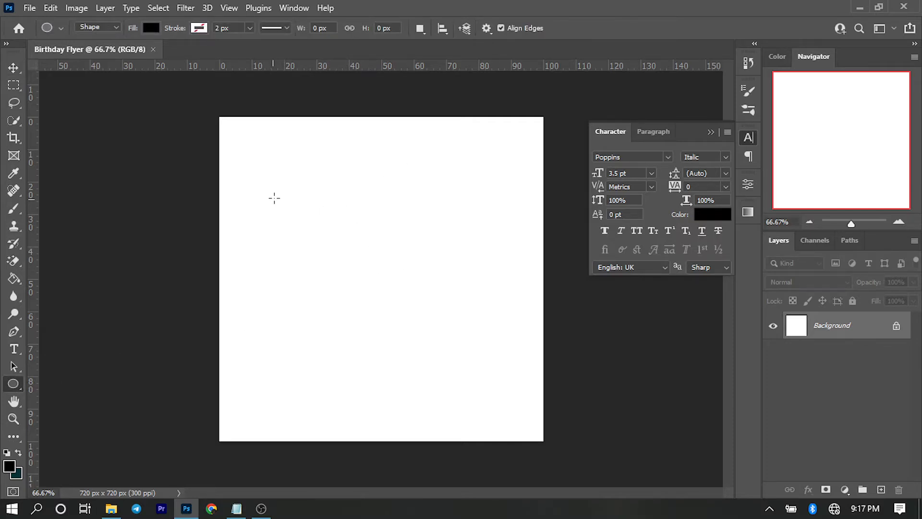
right_click(10, 385)
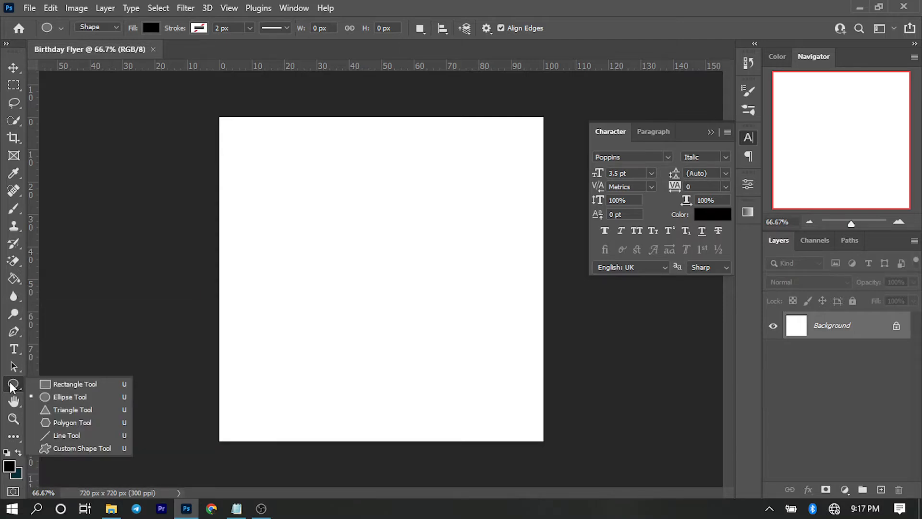
click(11, 384)
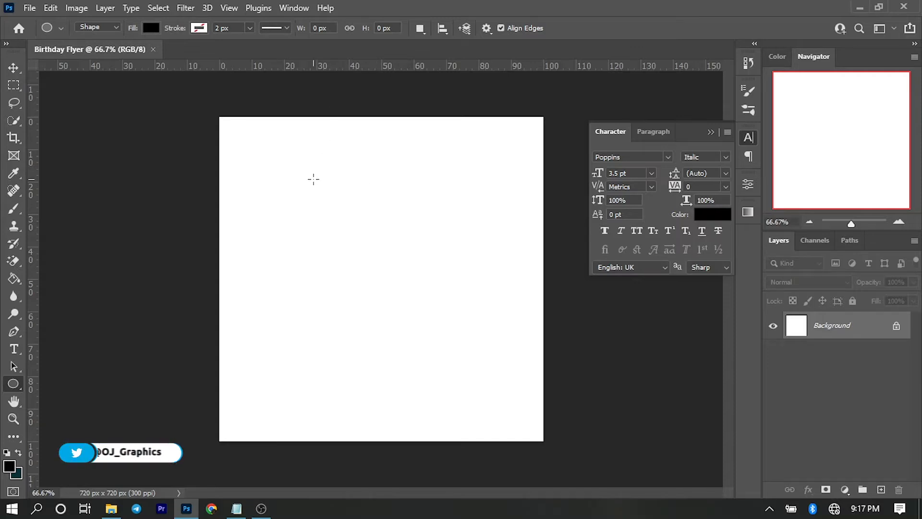
drag(313, 180, 443, 243)
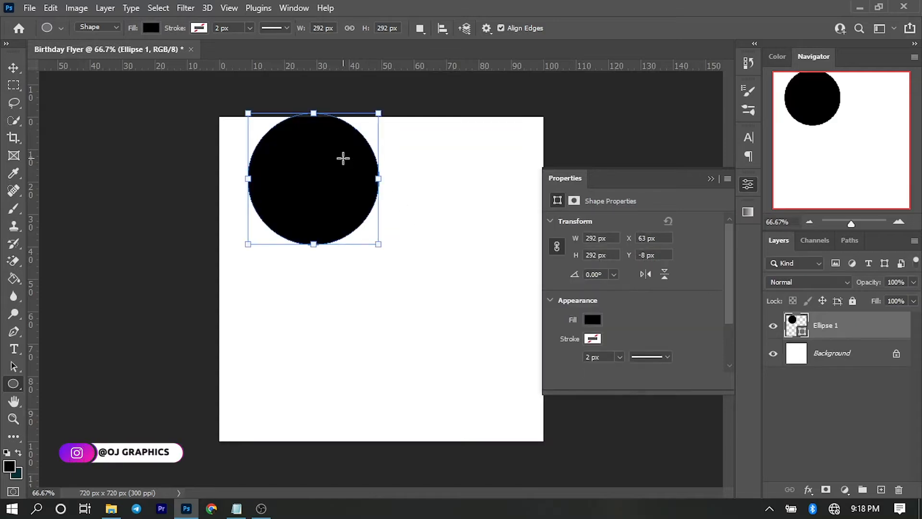
click(13, 67)
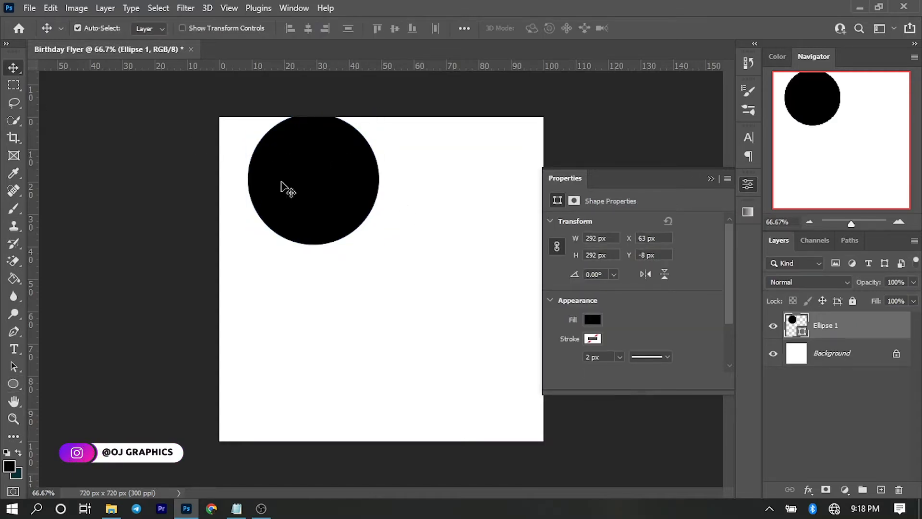
drag(311, 182, 378, 218)
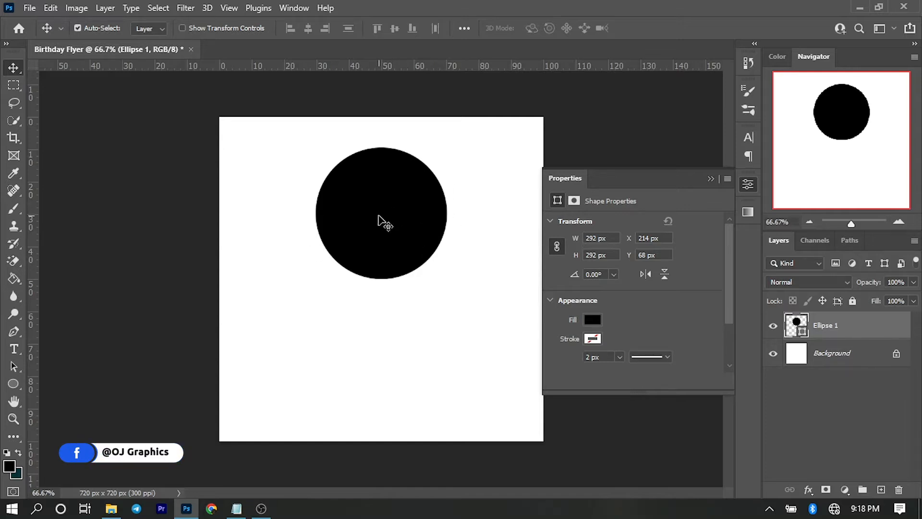
Duplicate the circle with Ctrl+J and give the copy a white #ffffff fill.
key(ctrl)
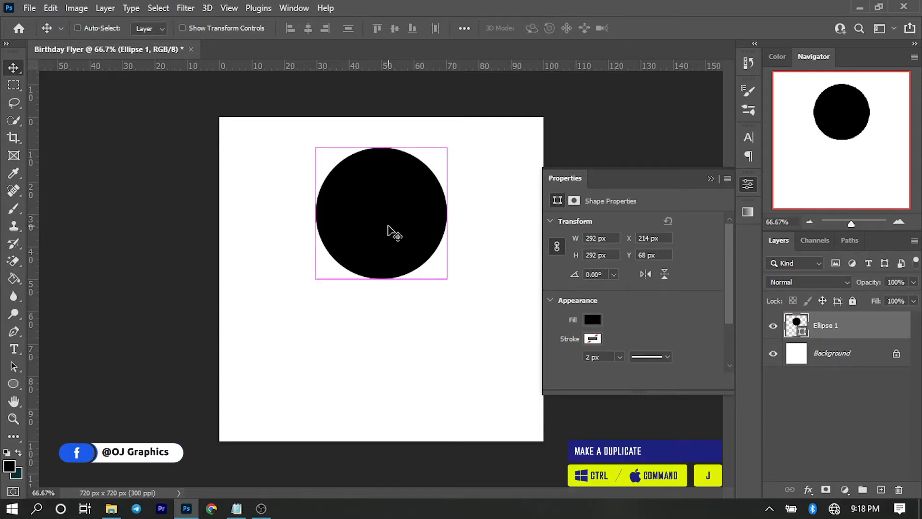
key(ctrl+j)
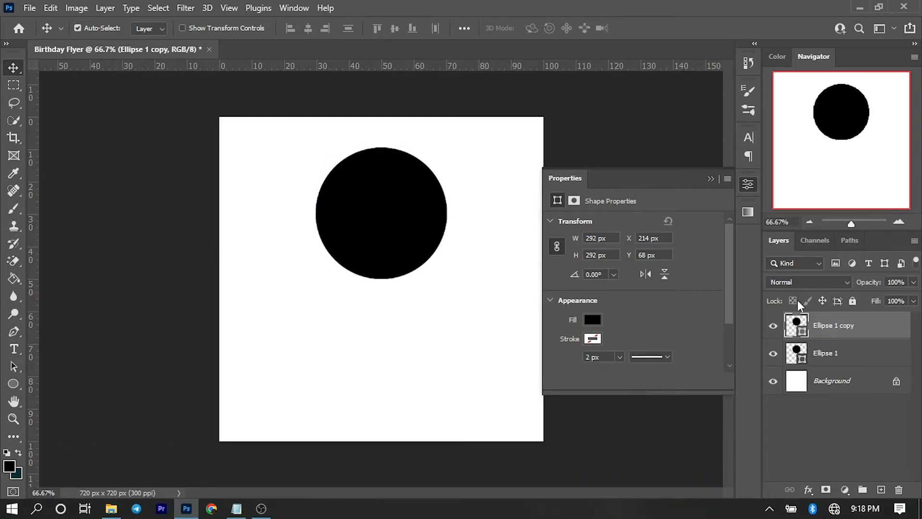
double_click(803, 336)
text(ffffff)
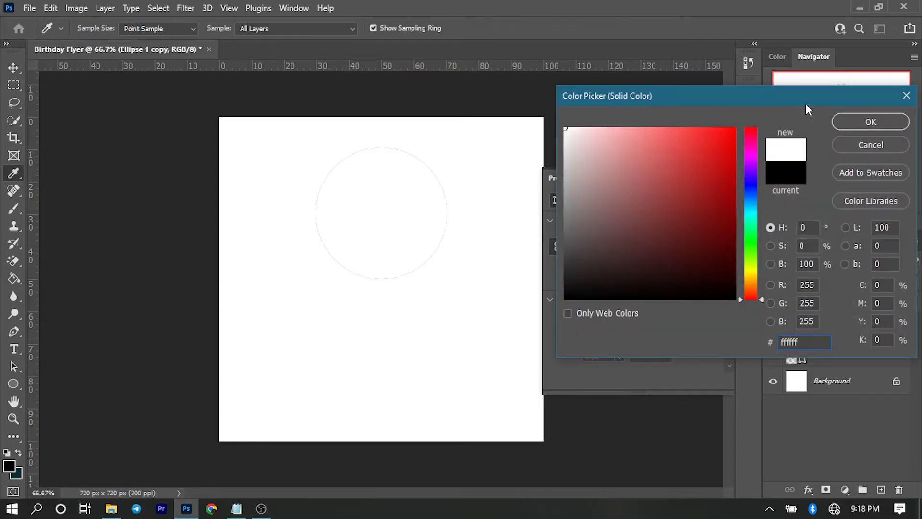
click(877, 122)
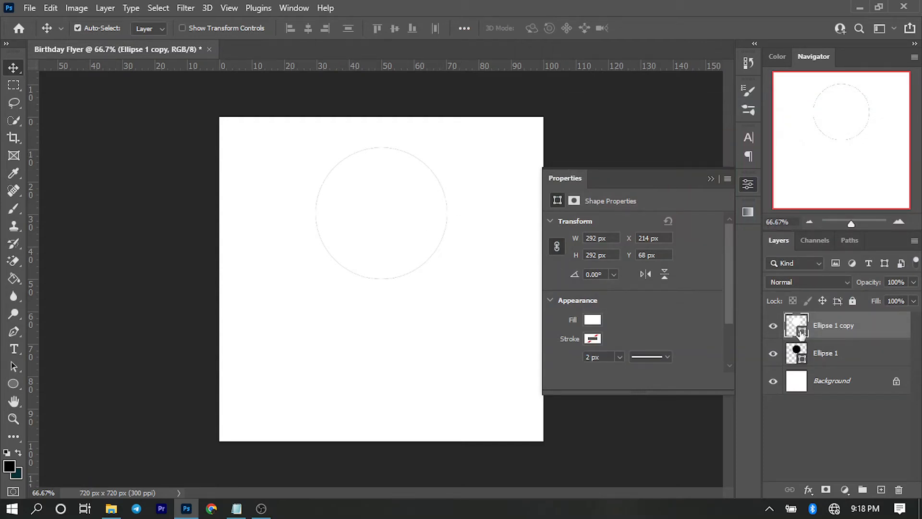
double_click(800, 334)
drag(620, 264, 531, 108)
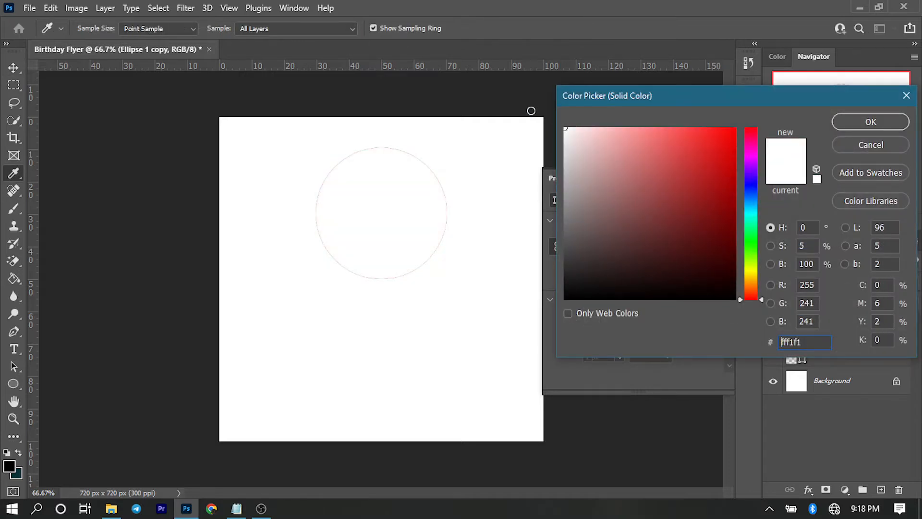
click(871, 122)
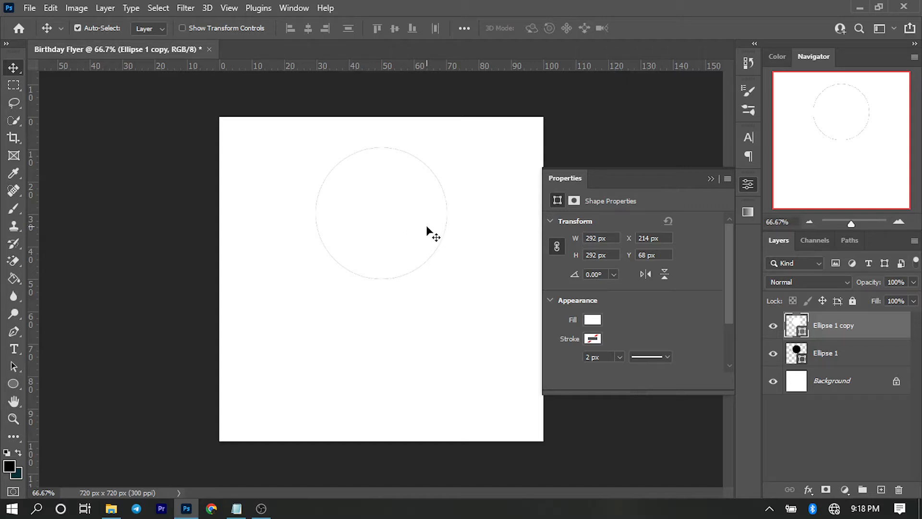
Shrink the circle copy to 257.5 px with Free Transform.
key(ctrl)
key(ctrl+t)
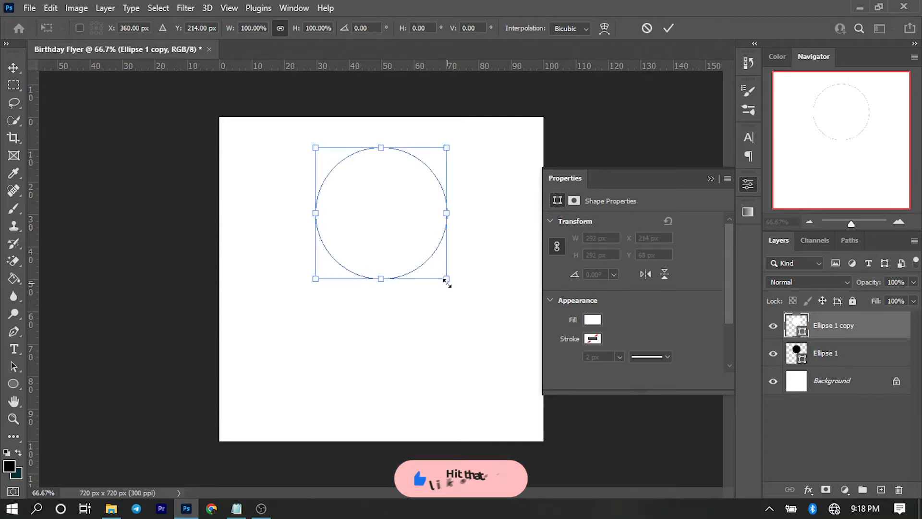
drag(446, 283, 439, 275)
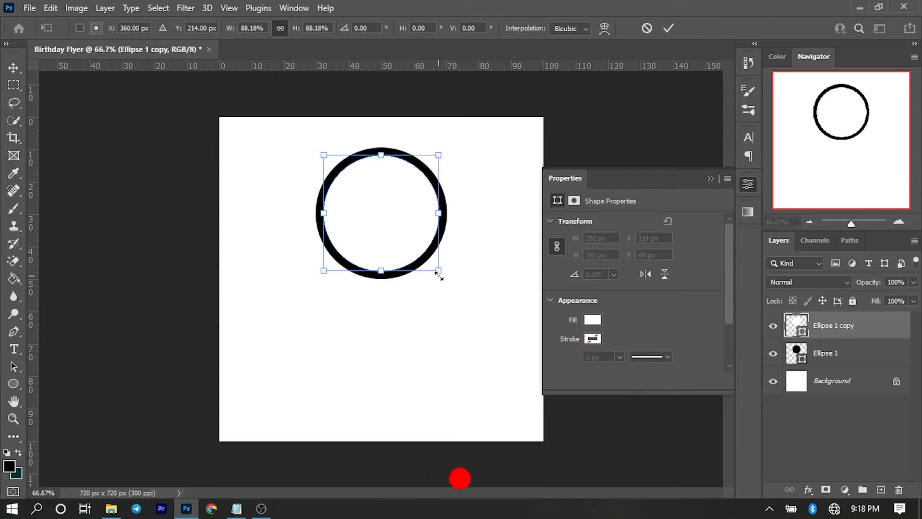
click(673, 29)
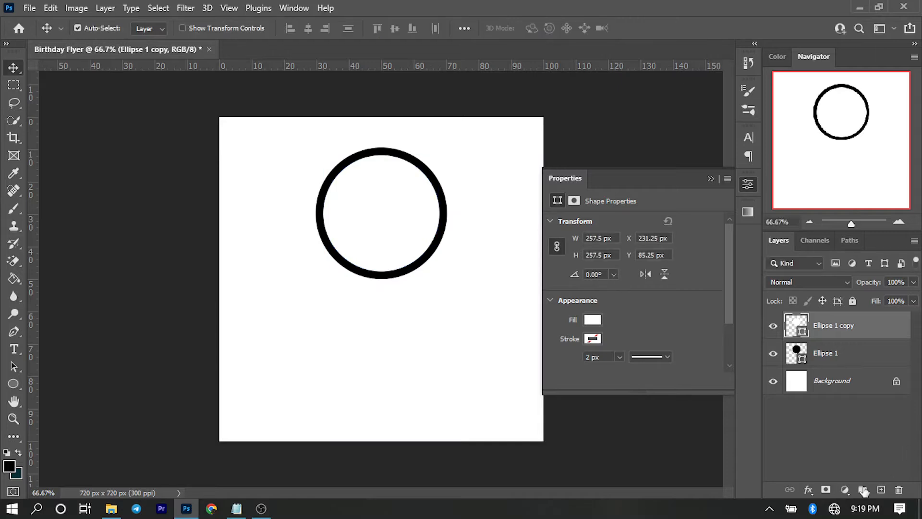
Set Ellipse 1's fill to white, then make the smaller copy the active layer.
double_click(798, 354)
mouse_move(667, 229)
mouse_down()
mouse_move(593, 179)
mouse_move(521, 95)
mouse_up()
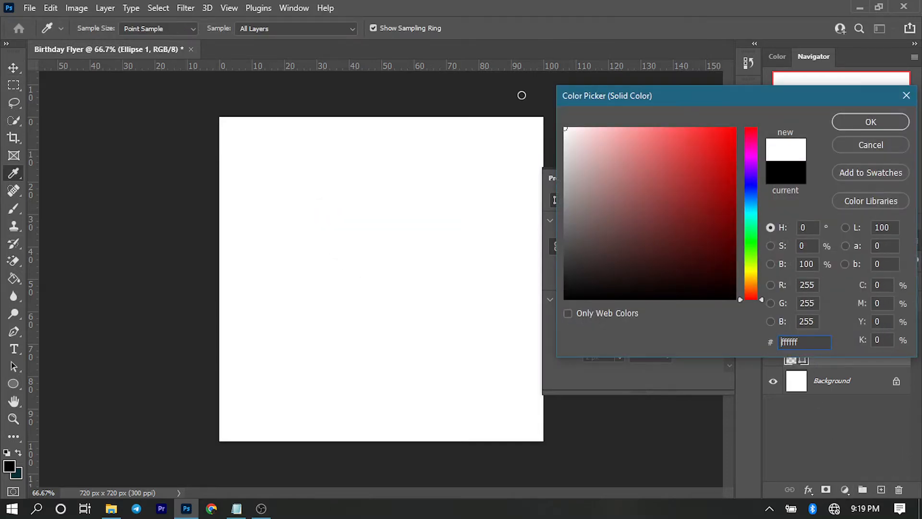
click(860, 121)
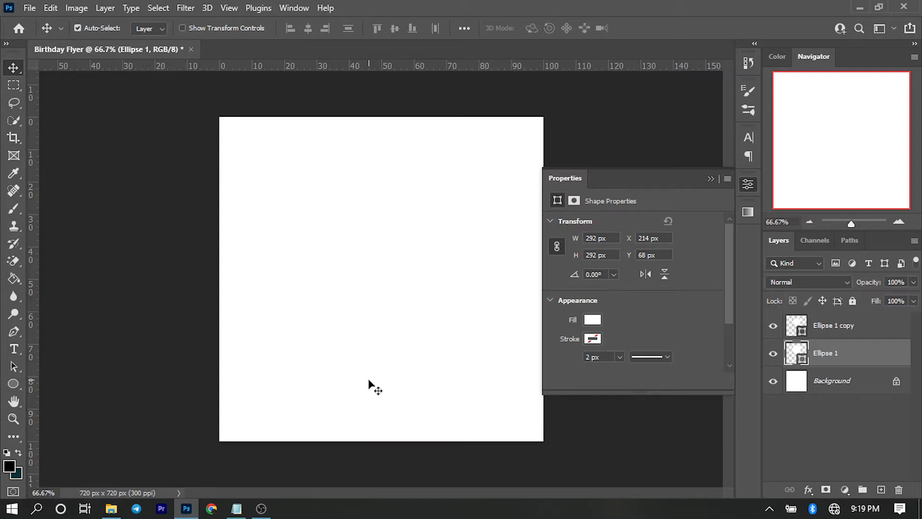
click(850, 326)
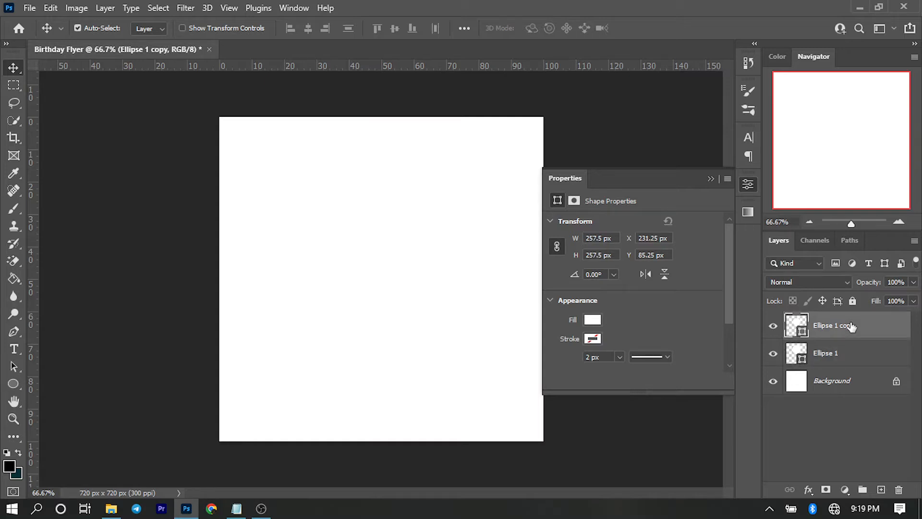
click(109, 513)
click(382, 246)
drag(382, 247, 238, 246)
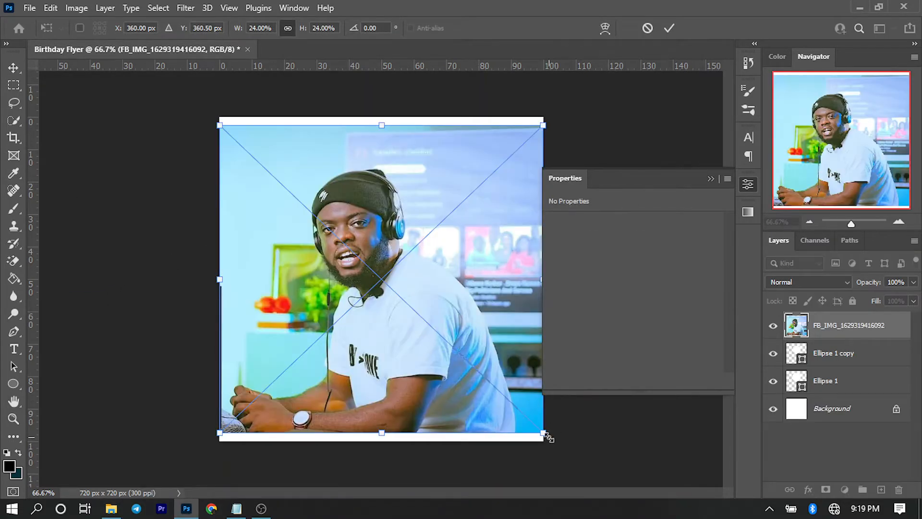
drag(543, 436, 460, 365)
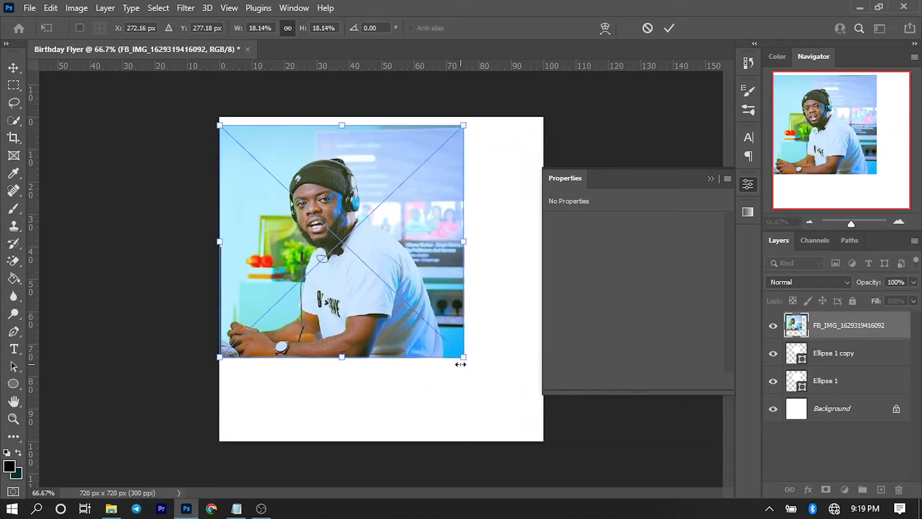
drag(340, 231, 385, 234)
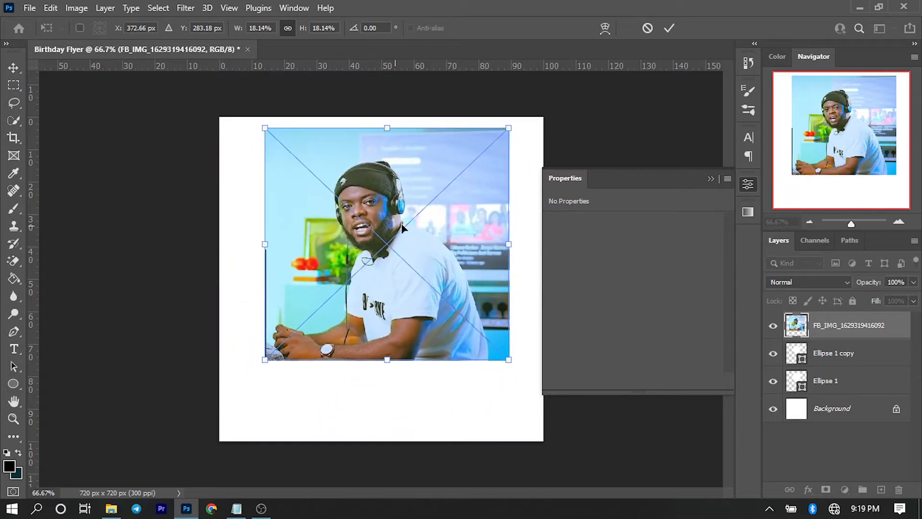
click(669, 29)
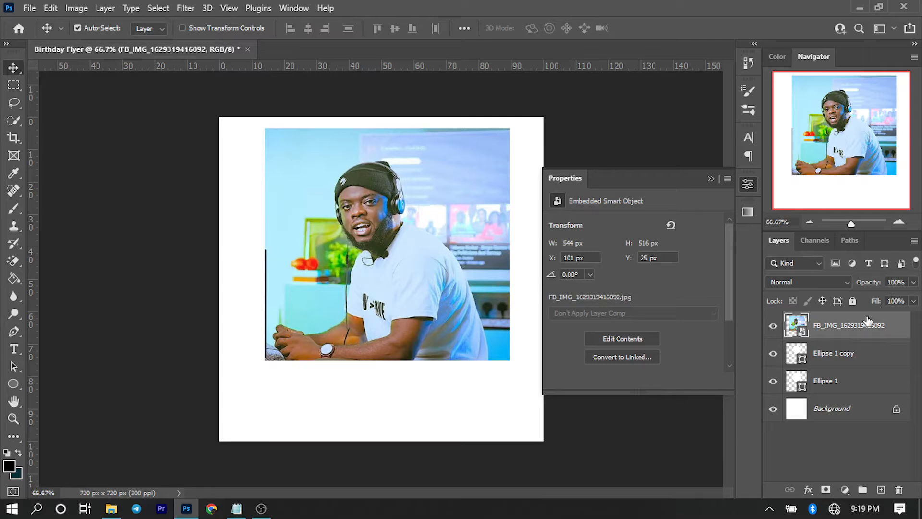
Try clipping the photo to the circle and shifting it, then undo.
right_click(852, 328)
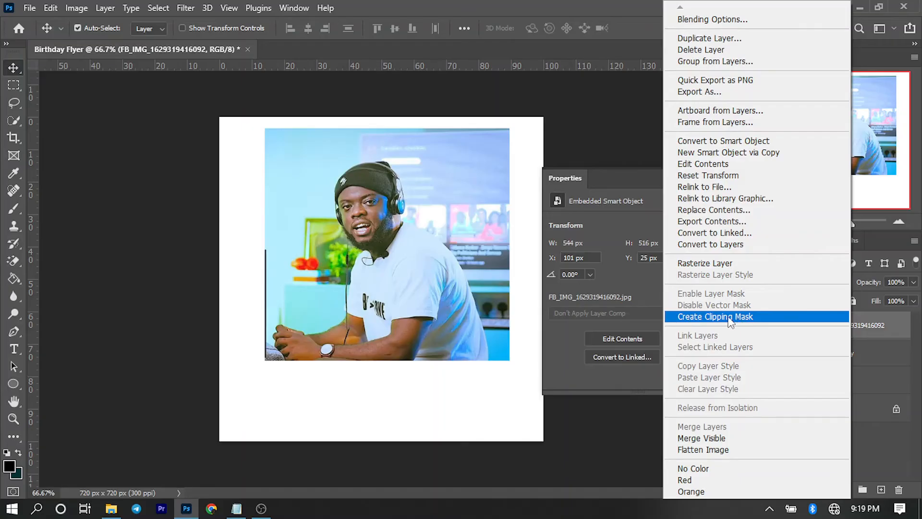
click(730, 321)
drag(388, 223, 393, 224)
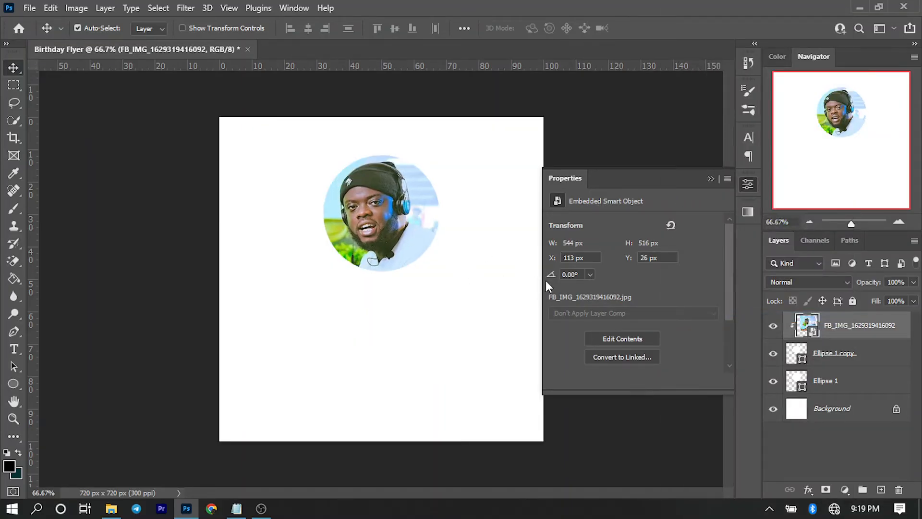
key(ctrl+z)
key(ctrl+z)
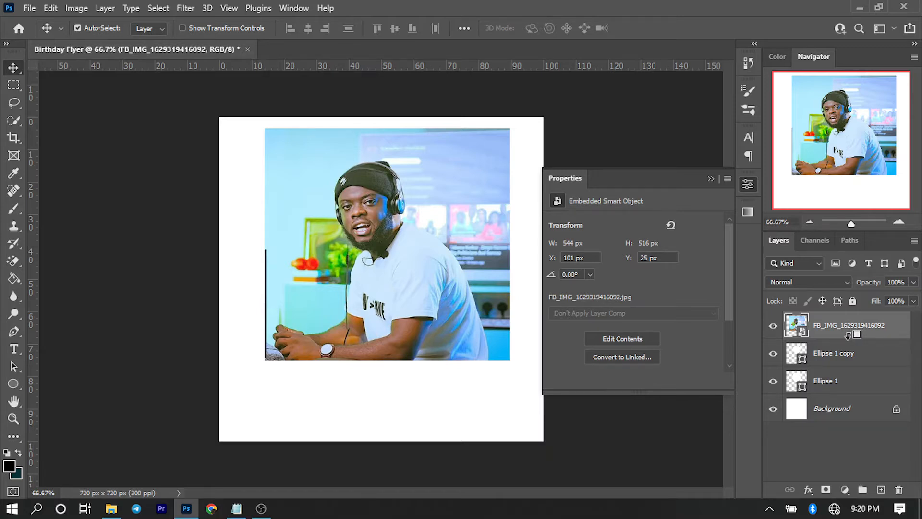
Clip the photo into Ellipse 1 copy and resize it to 308 × 293 px at X 206, Y 54.
alt+click(848, 334)
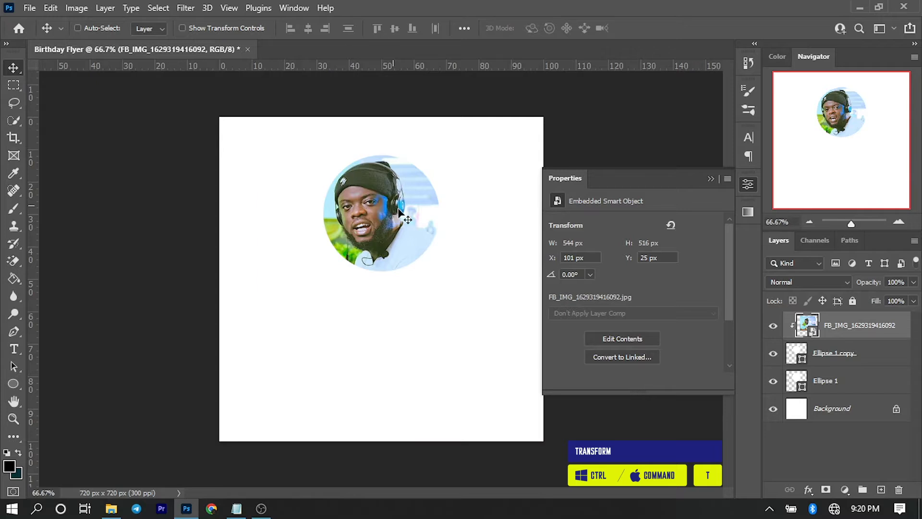
key(ctrl+t)
drag(505, 362, 476, 322)
drag(387, 264, 388, 252)
drag(470, 304, 434, 246)
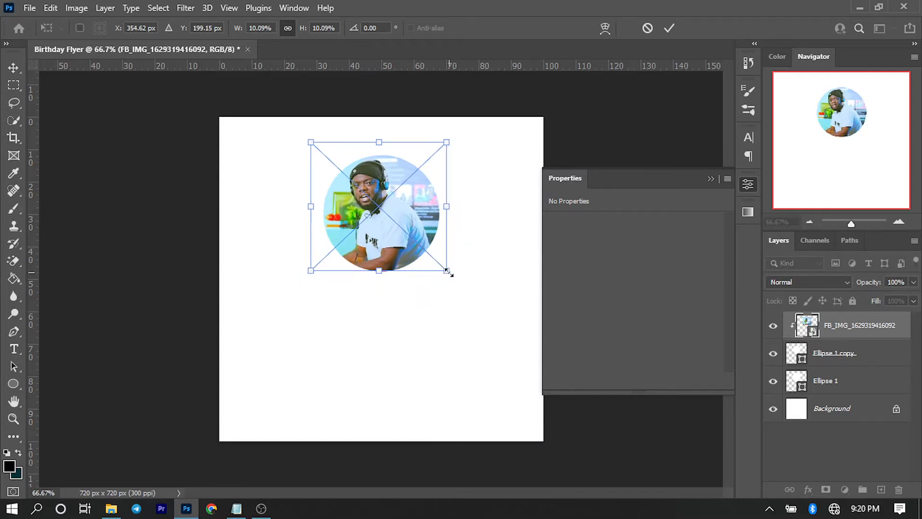
drag(447, 272, 448, 279)
drag(403, 232, 406, 233)
key(Down)
key(Down)
key(Down)
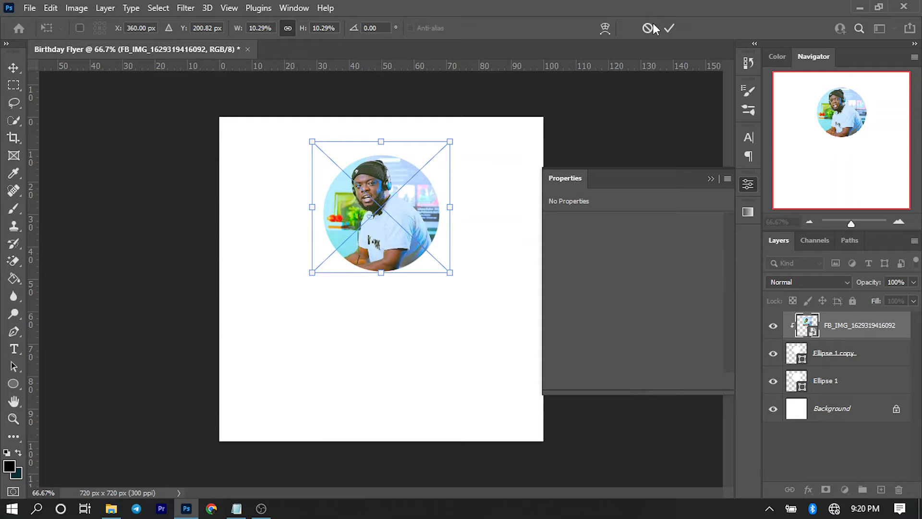
click(668, 28)
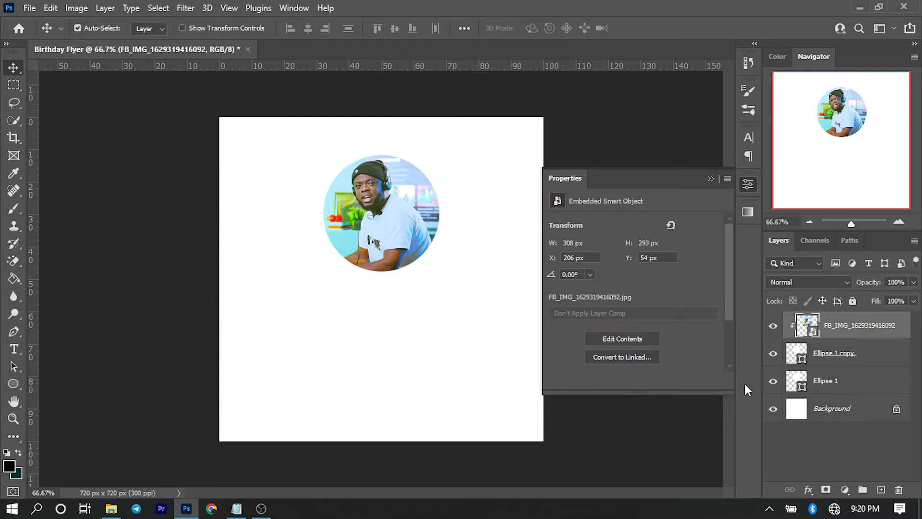
Add a Drop Shadow layer style to the Ellipse 1 outer circle.
click(864, 387)
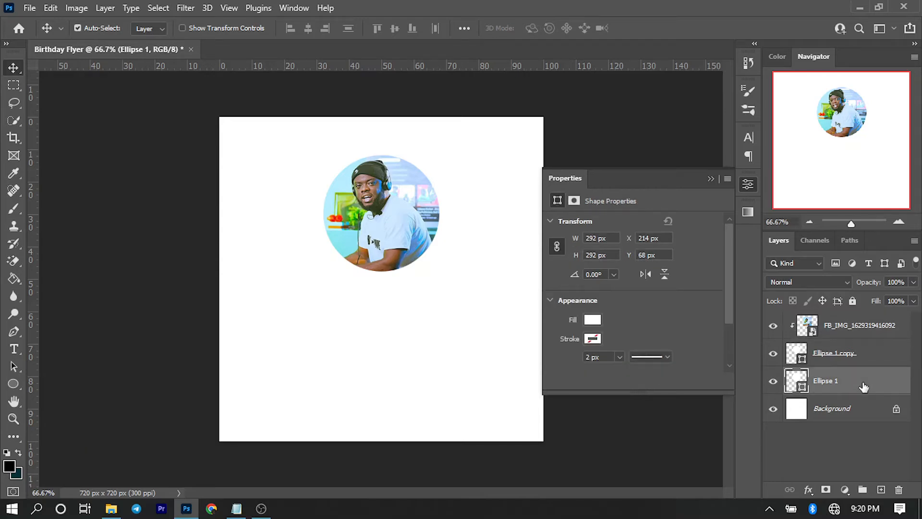
right_click(864, 387)
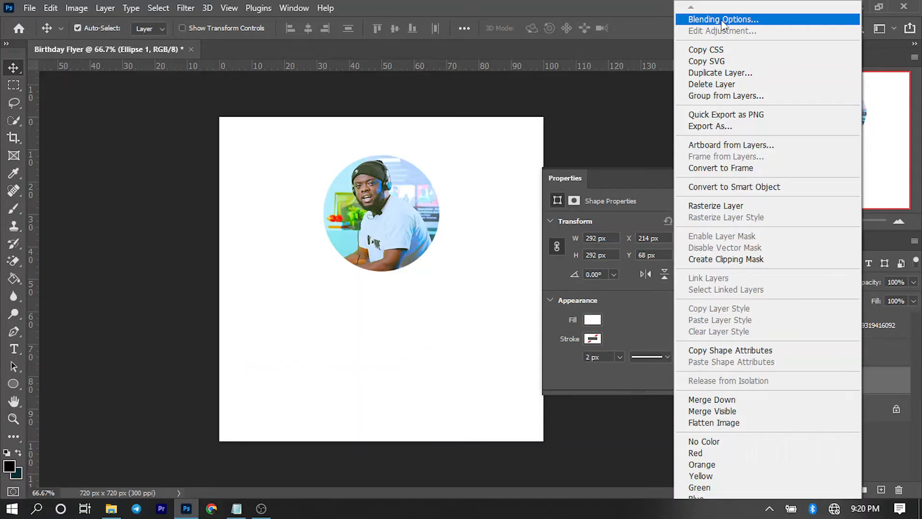
click(722, 19)
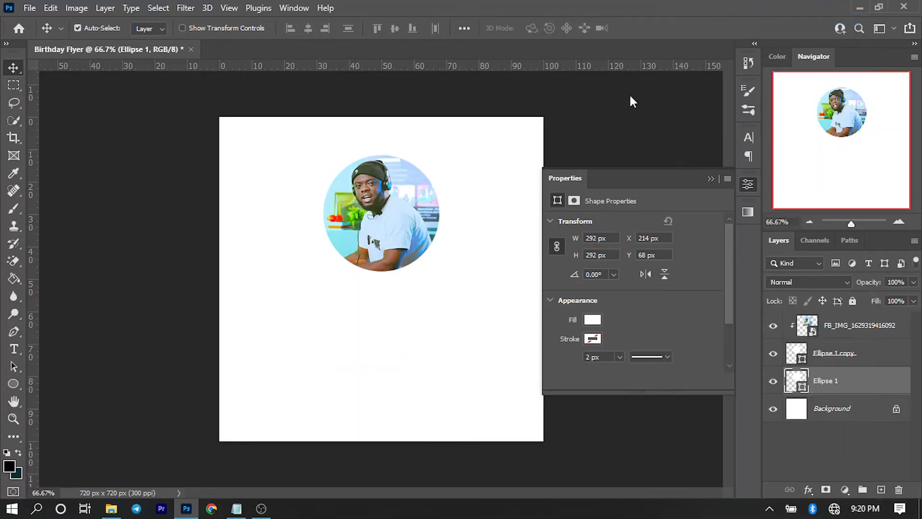
drag(620, 113, 530, 82)
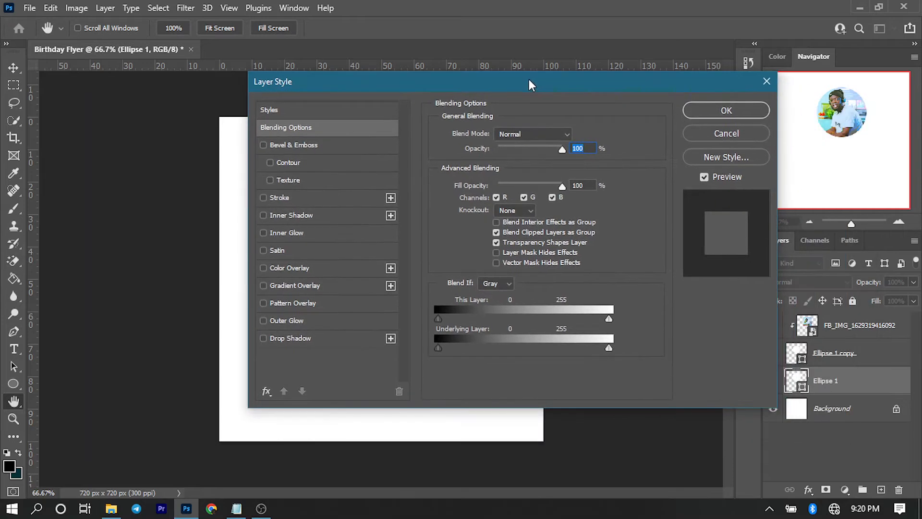
click(287, 338)
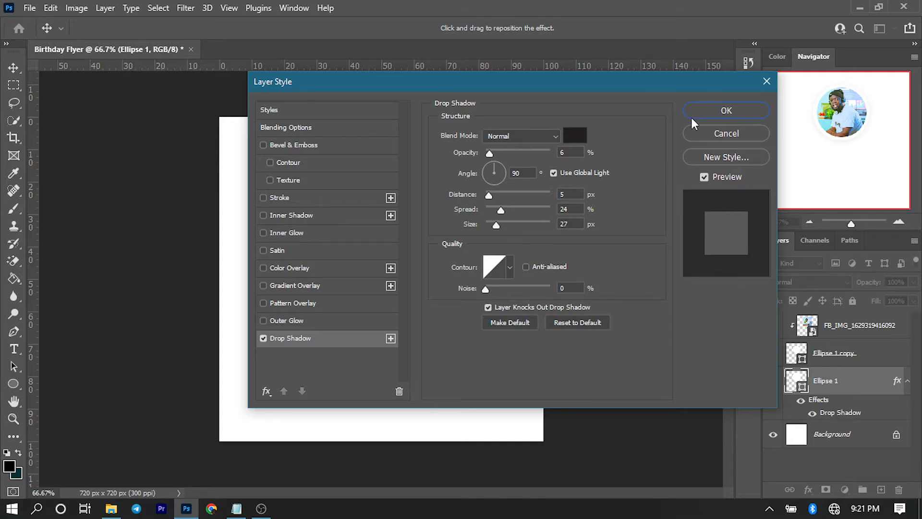
click(706, 111)
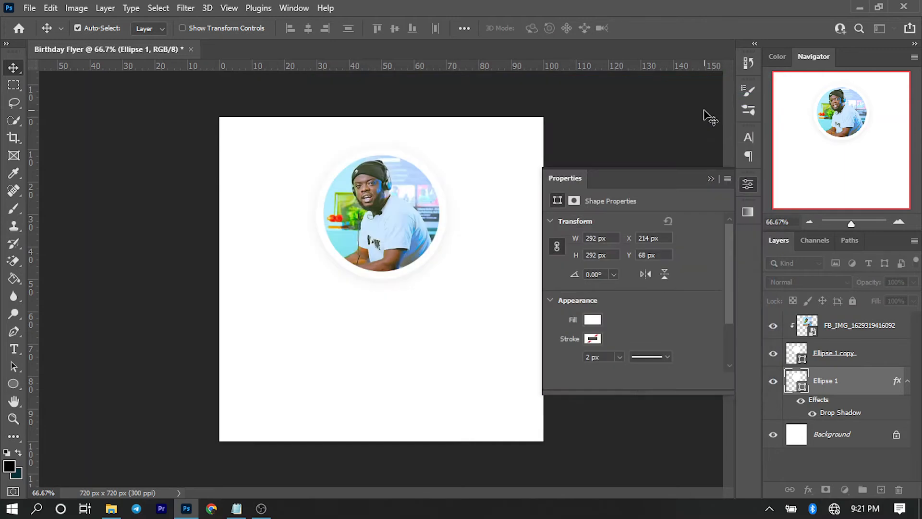
Zoom in to check the shadow, then collapse the Properties panel.
scroll(439, 185, up, 3)
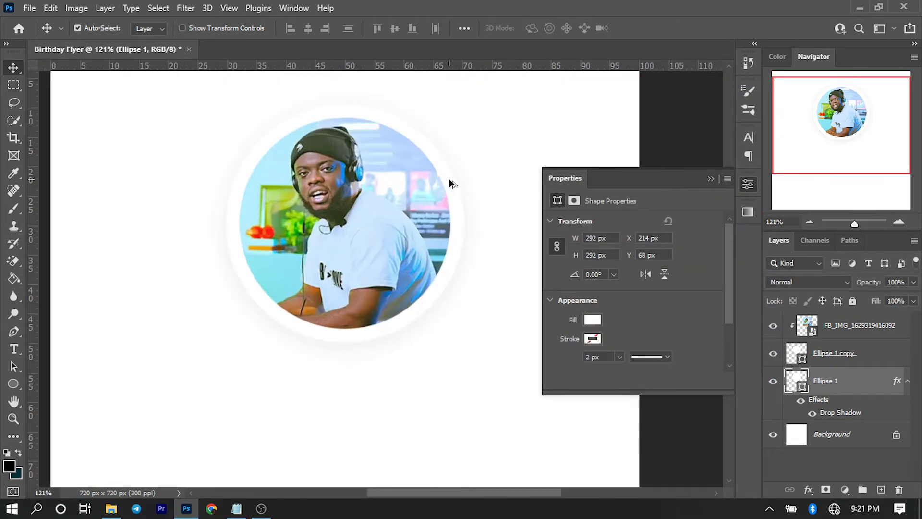
scroll(473, 183, up, 2)
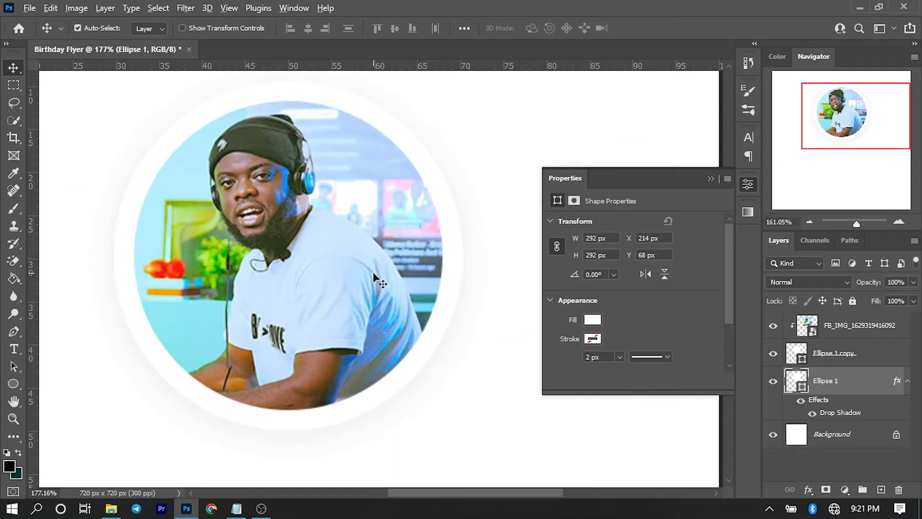
scroll(372, 272, down, 4)
scroll(373, 275, down, 1)
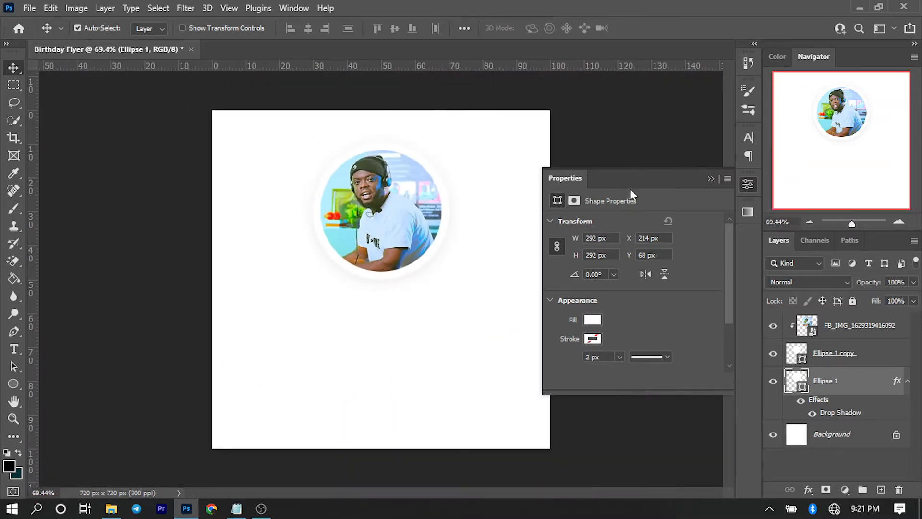
click(709, 179)
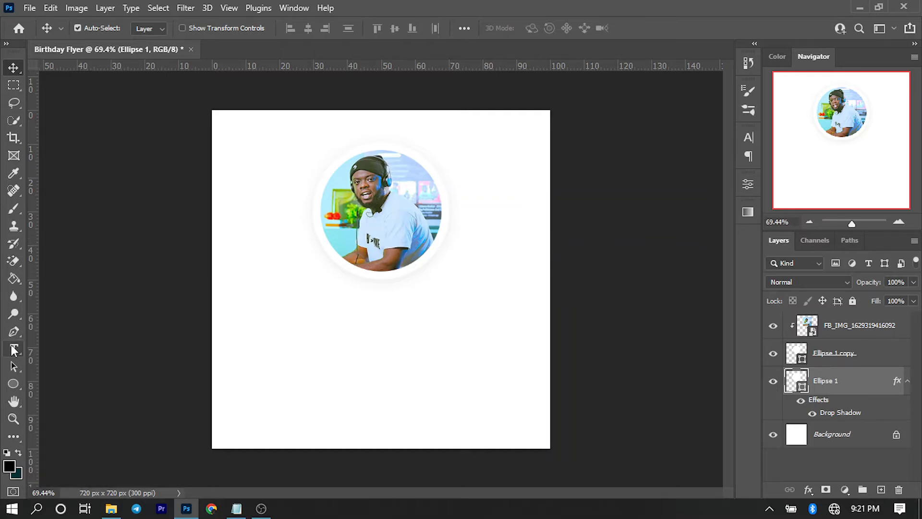
With the Type tool, set the font to Andrea Script Thin in the Character panel.
click(14, 349)
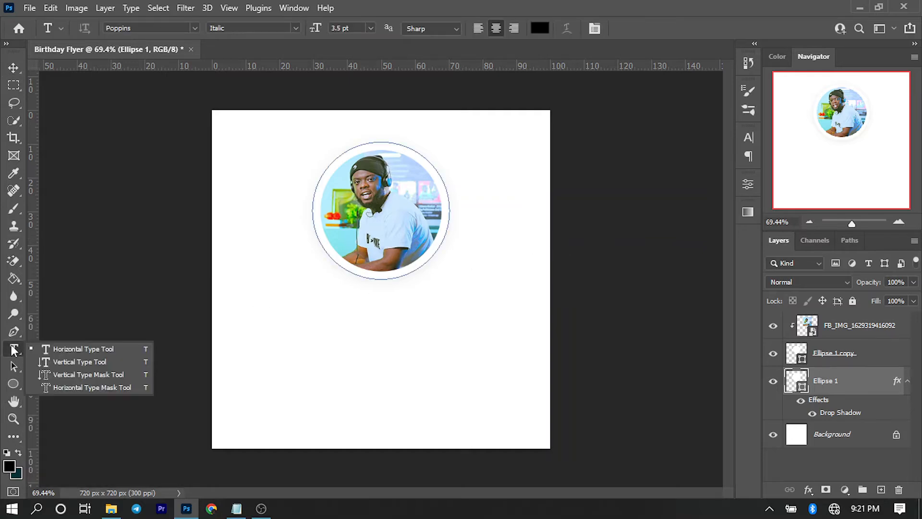
click(747, 138)
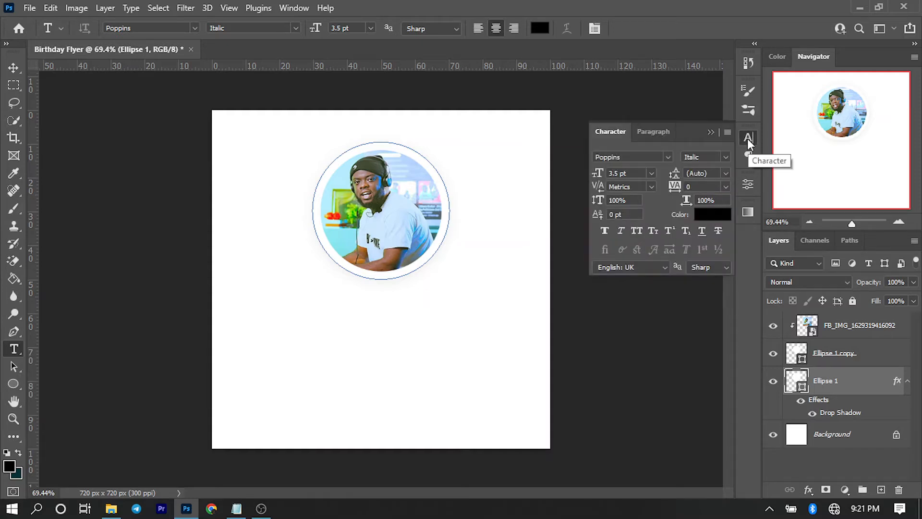
click(642, 157)
text(Andr)
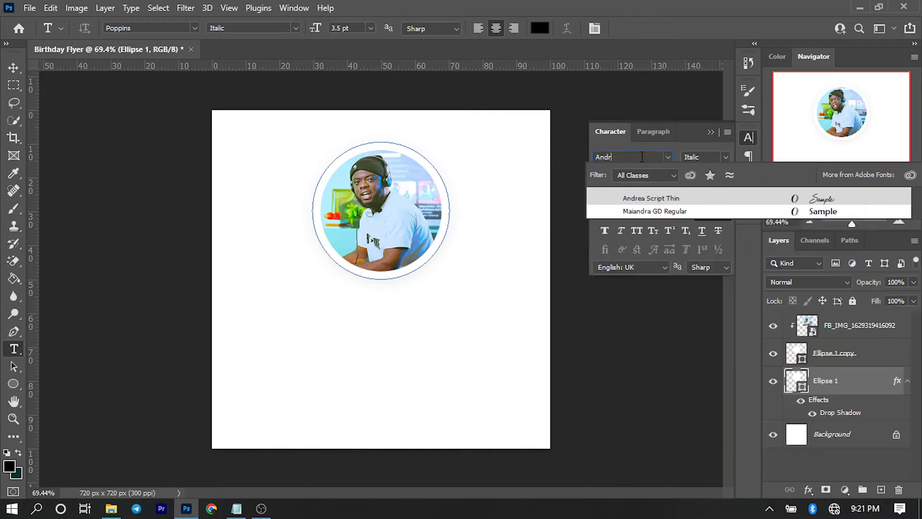
text(e)
key(Return)
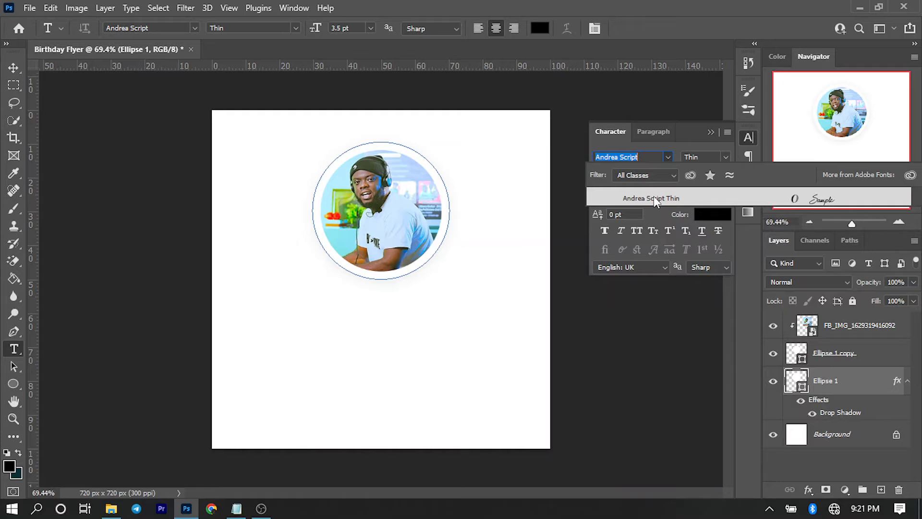
click(653, 197)
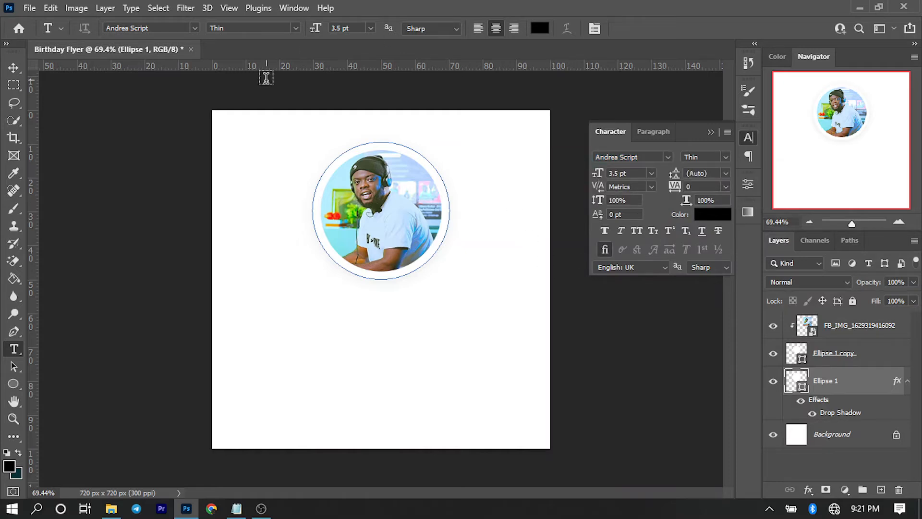
Deselect the Ellipse 1 layer and open the Text Color picker from the Type tool.
click(13, 68)
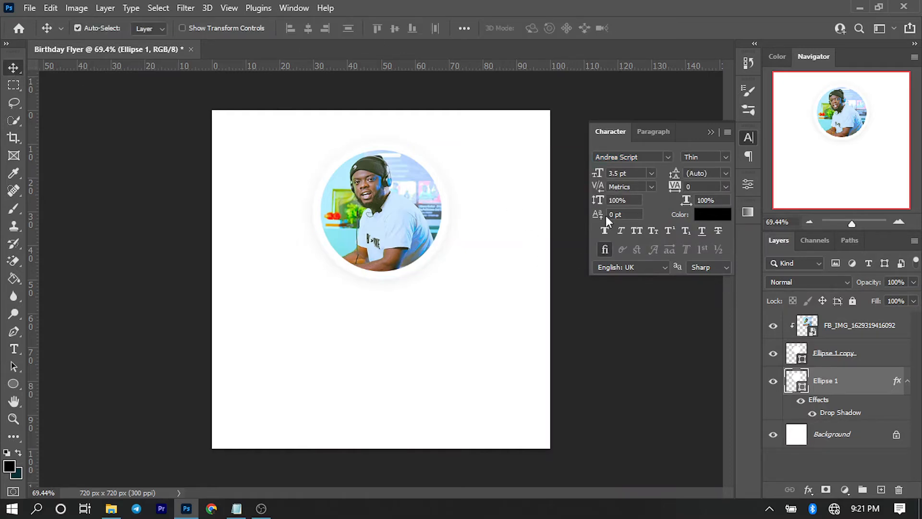
click(599, 335)
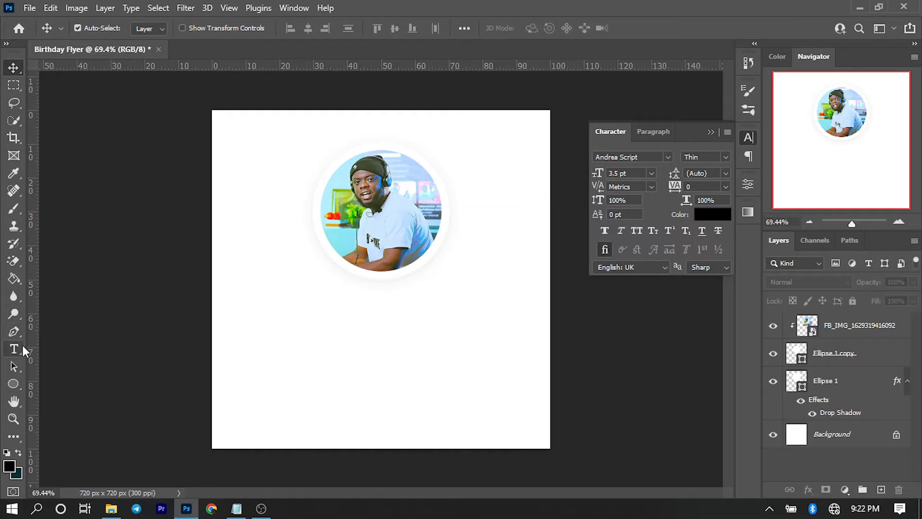
click(14, 349)
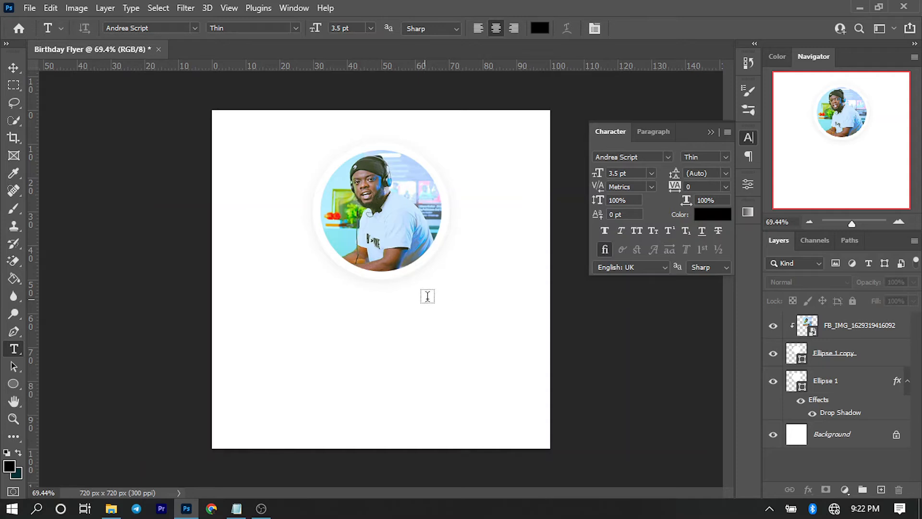
click(718, 216)
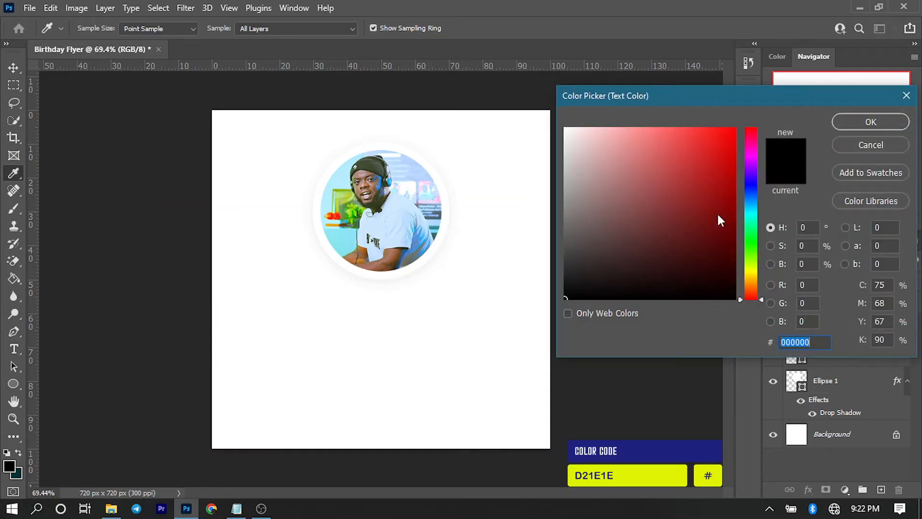
Set the text colour to red #d21e1e and the font size to 21 pt.
text(d2)
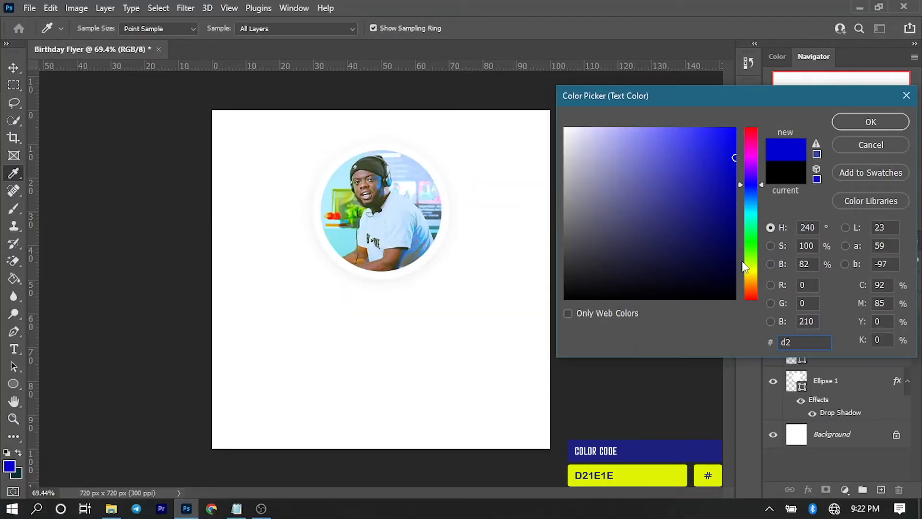
text(1e)
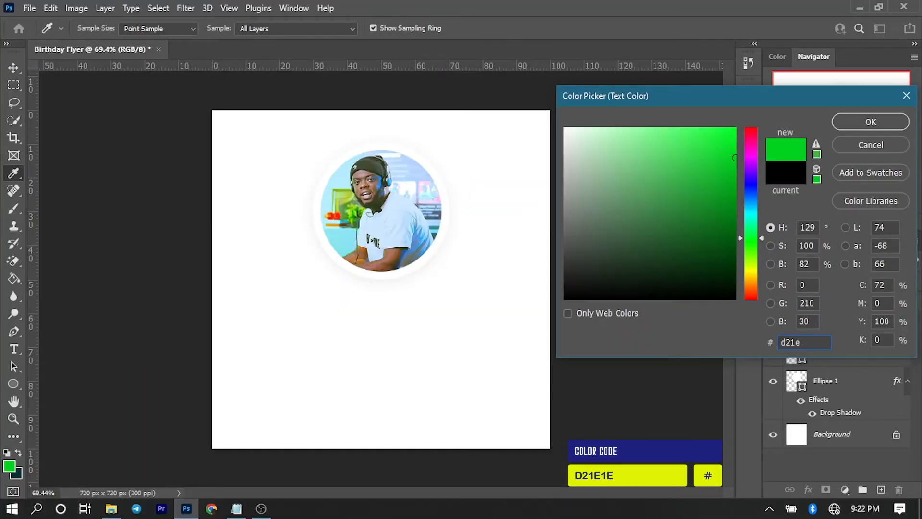
text(1e)
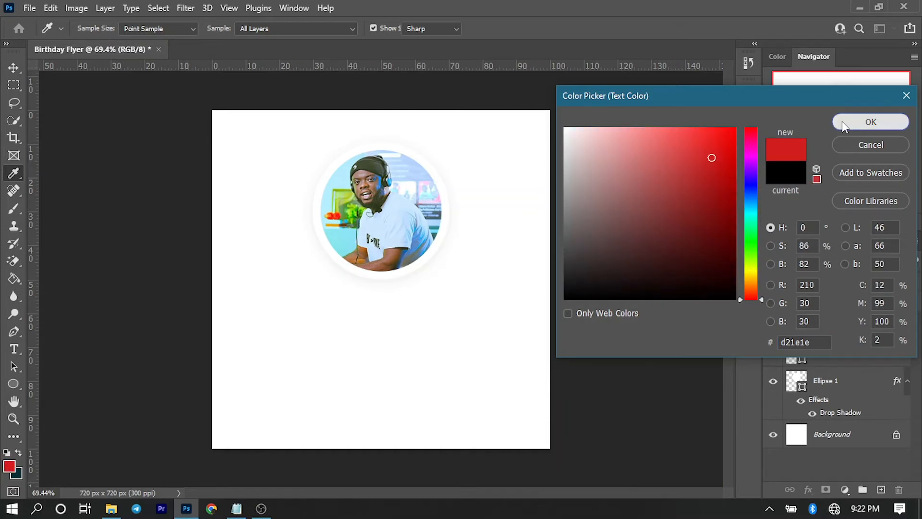
click(843, 123)
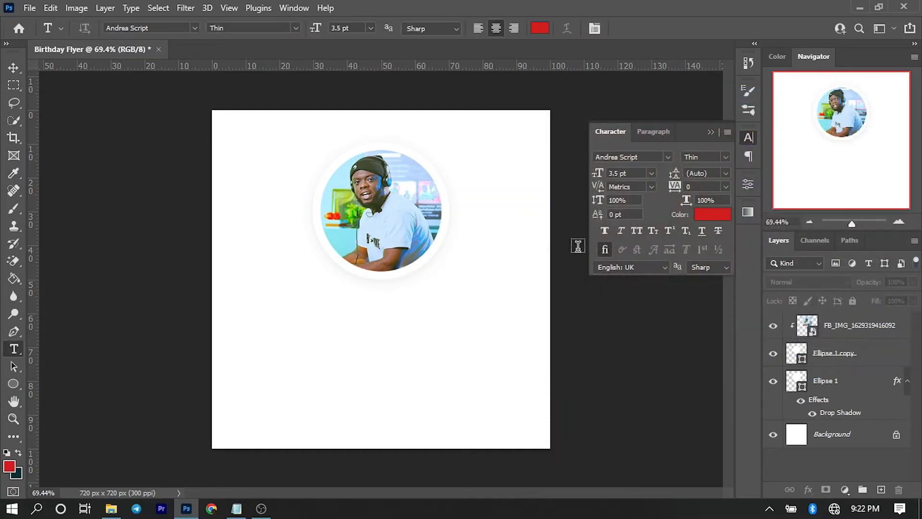
click(634, 174)
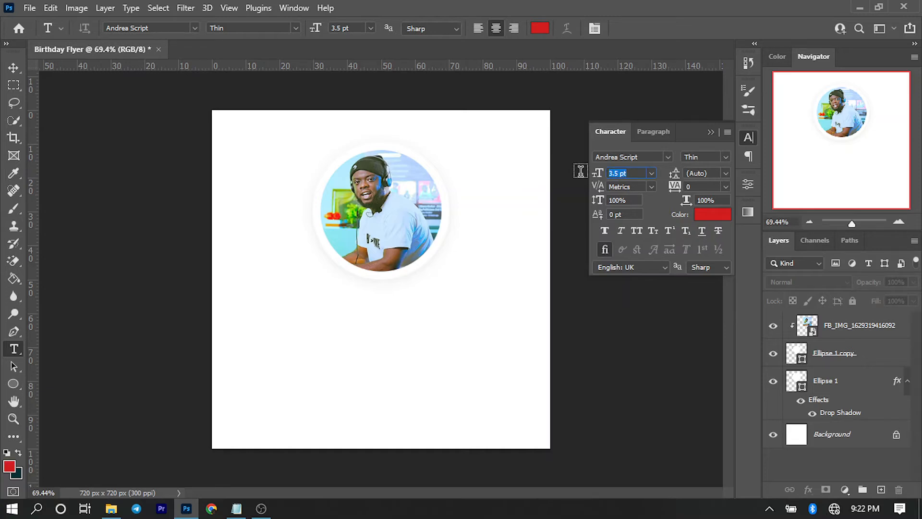
text(21)
key(Return)
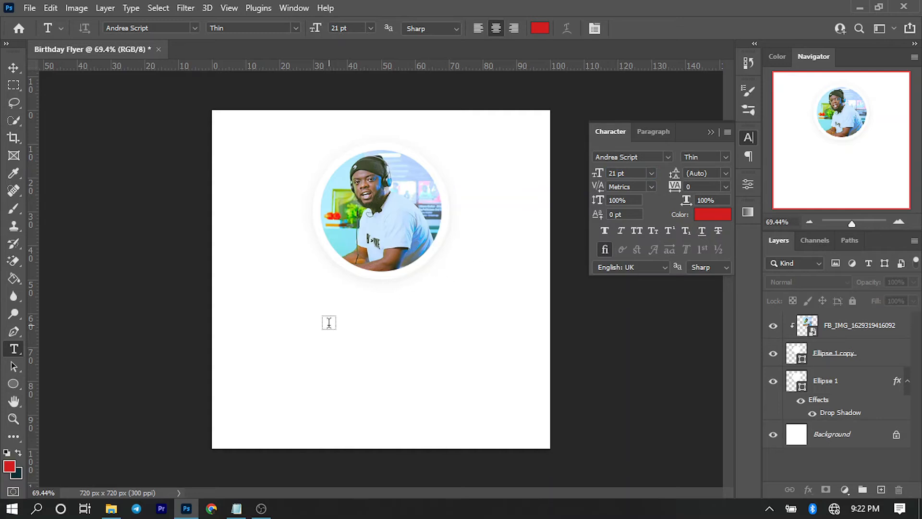
Type 'Happy' on the canvas below the circular photo.
click(349, 313)
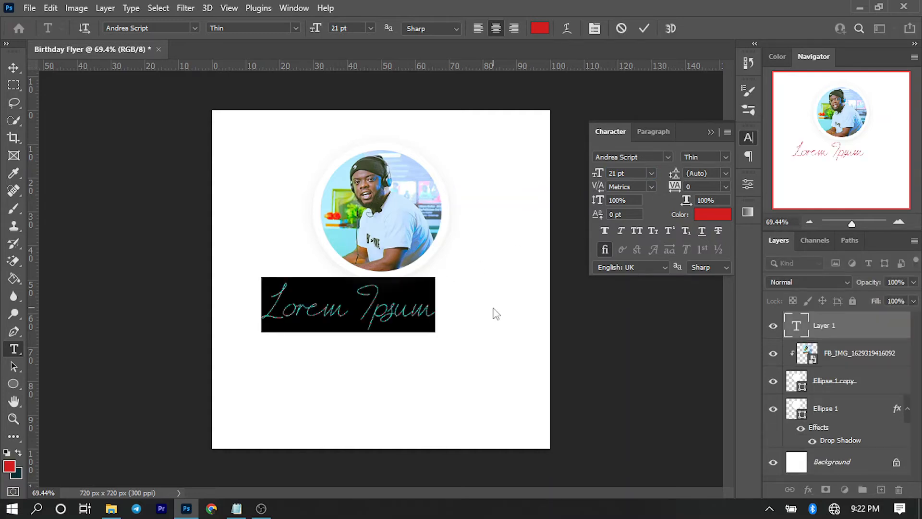
text(Ha)
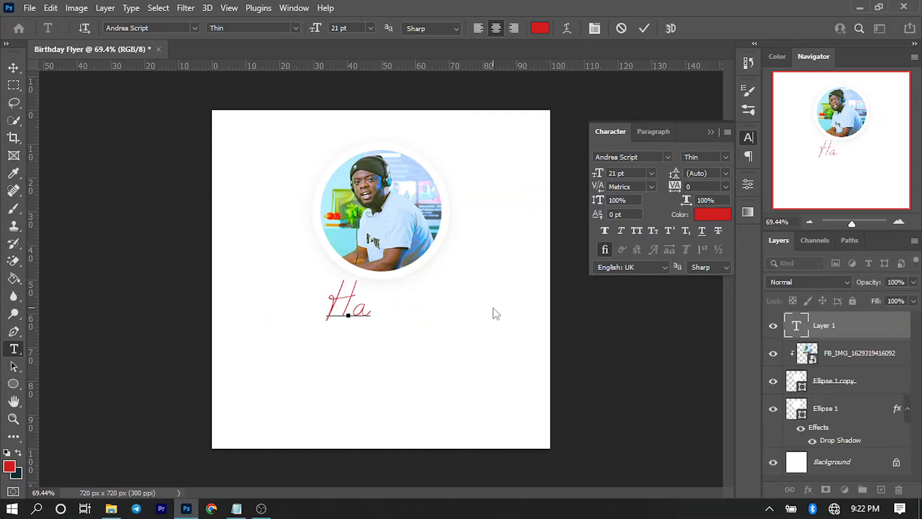
text(ppy)
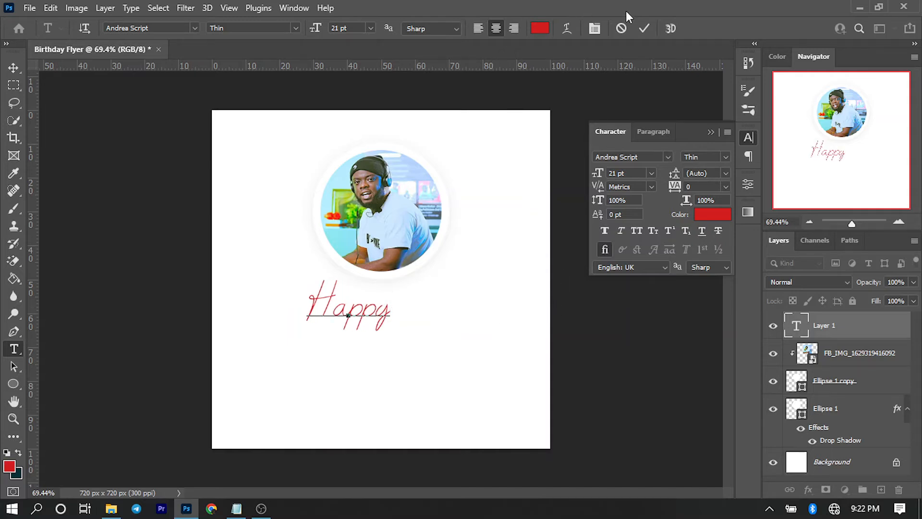
click(644, 26)
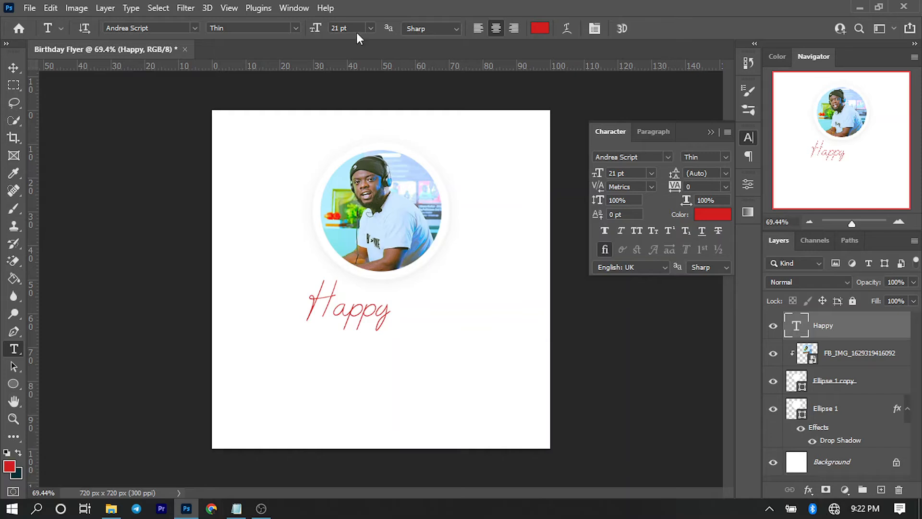
Align 'Happy' to the horizontal centre of the canvas and nudge it up two steps.
click(13, 67)
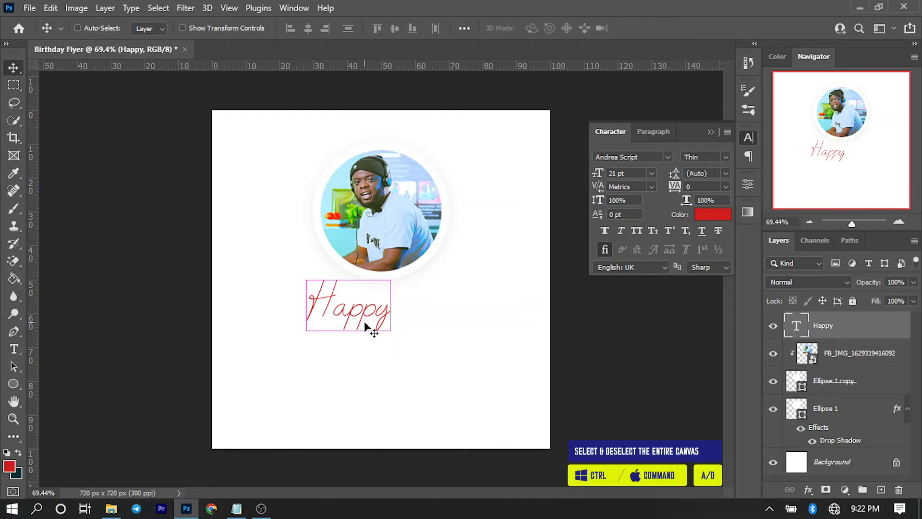
key(ctrl+a)
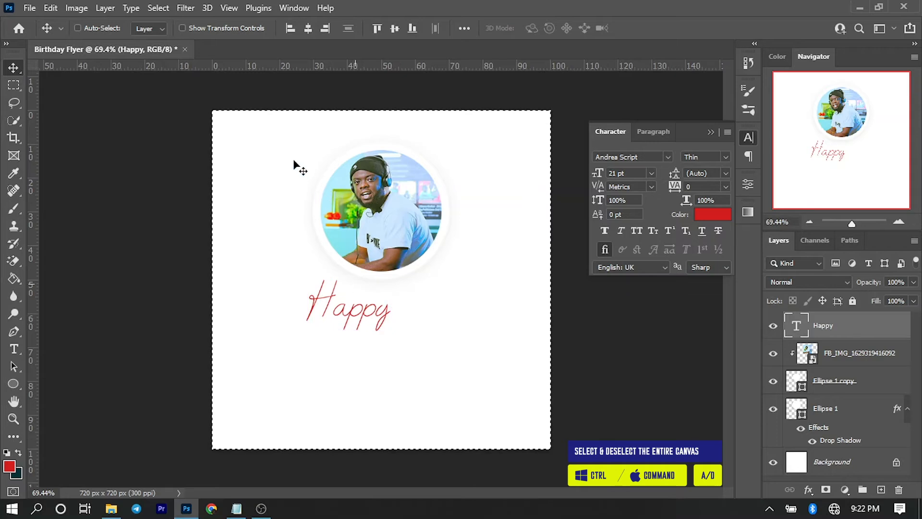
click(312, 31)
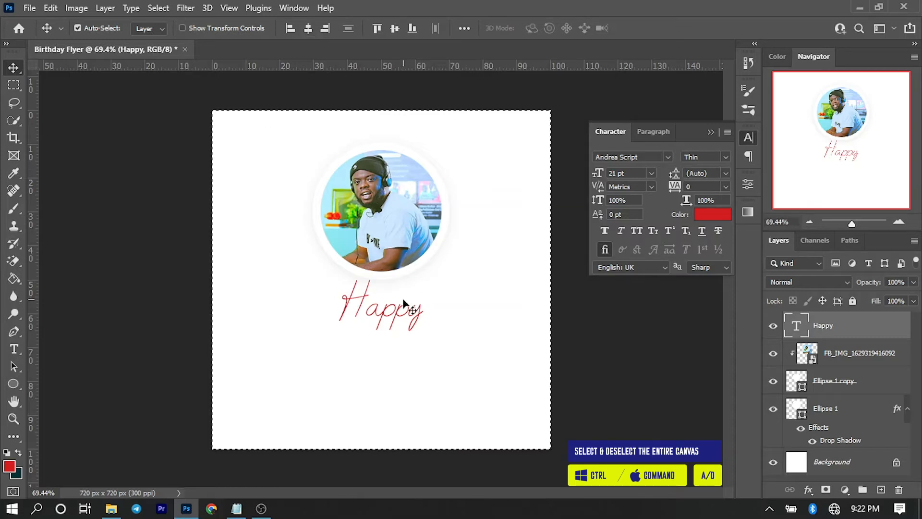
key(ctrl+d)
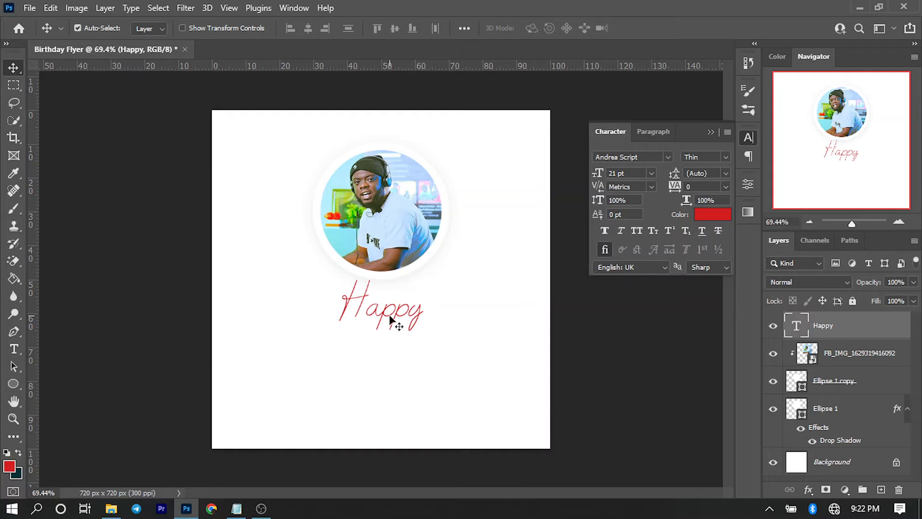
key(Up)
key(Up)
key(Up)
key(Up)
key(Up)
key(Up)
key(Up)
key(Up)
key(Up)
key(Up)
key(Up)
key(Up)
key(Up)
key(Up)
key(Up)
key(Up)
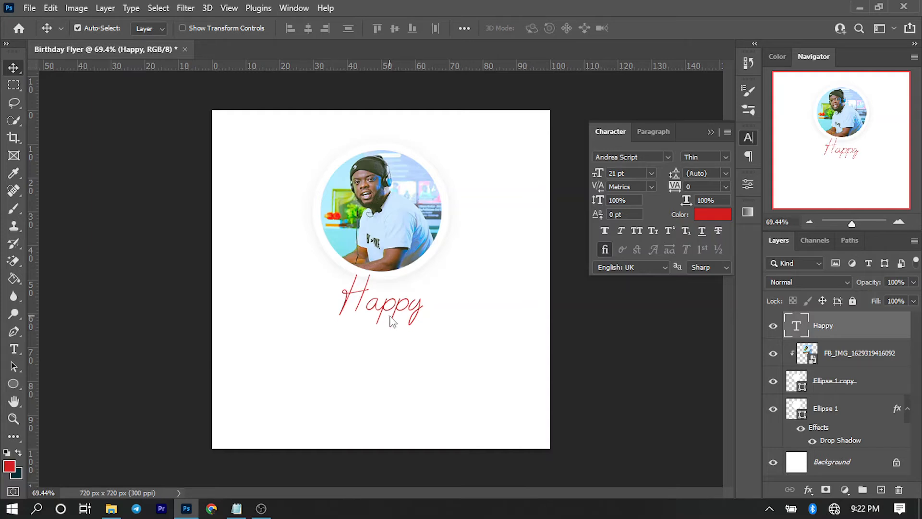
key(Up)
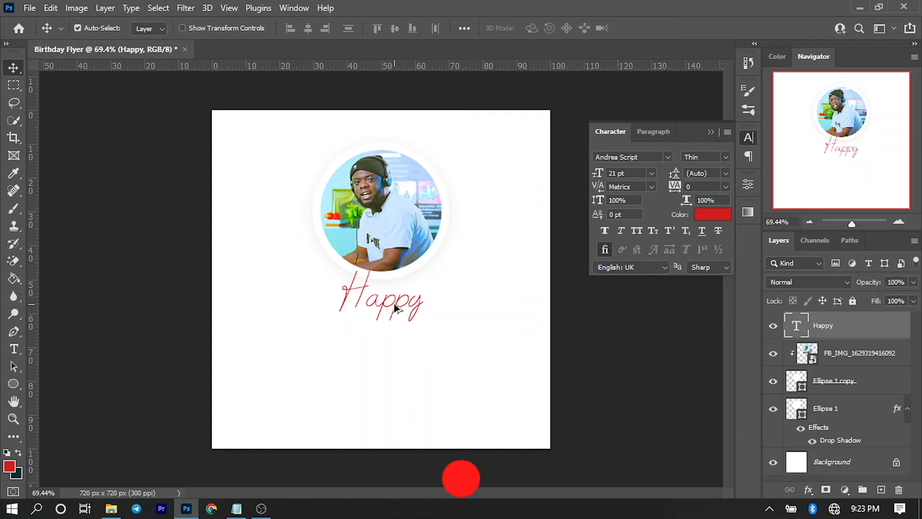
Duplicate the Happy text below itself and change the copy to 'Birthday'.
drag(392, 314, 389, 346)
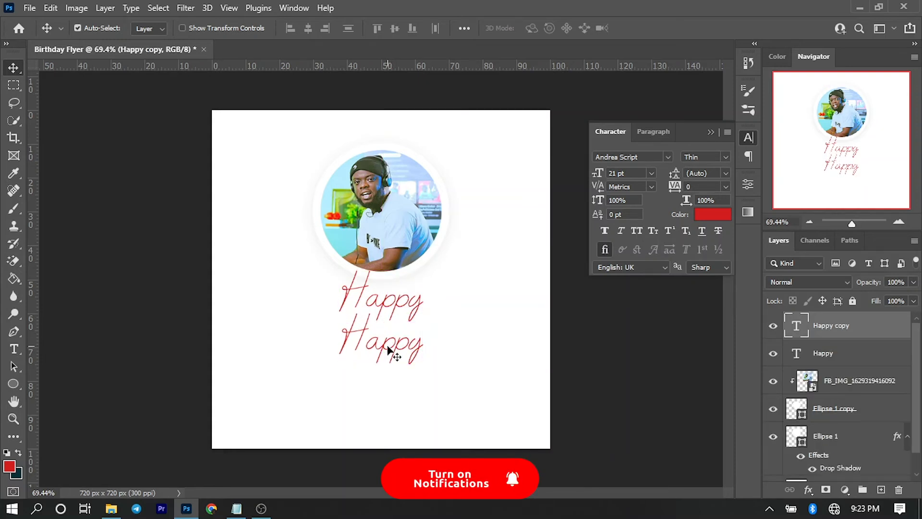
double_click(387, 344)
text(B)
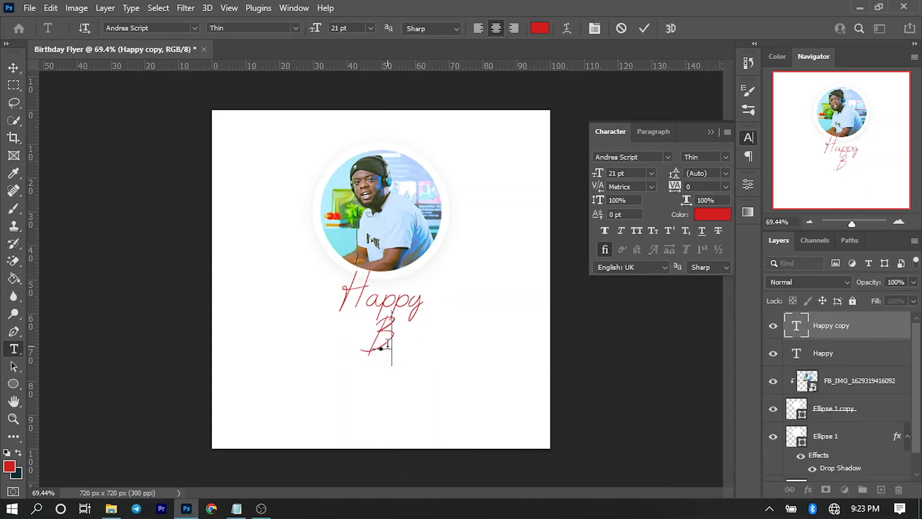
text(irthday)
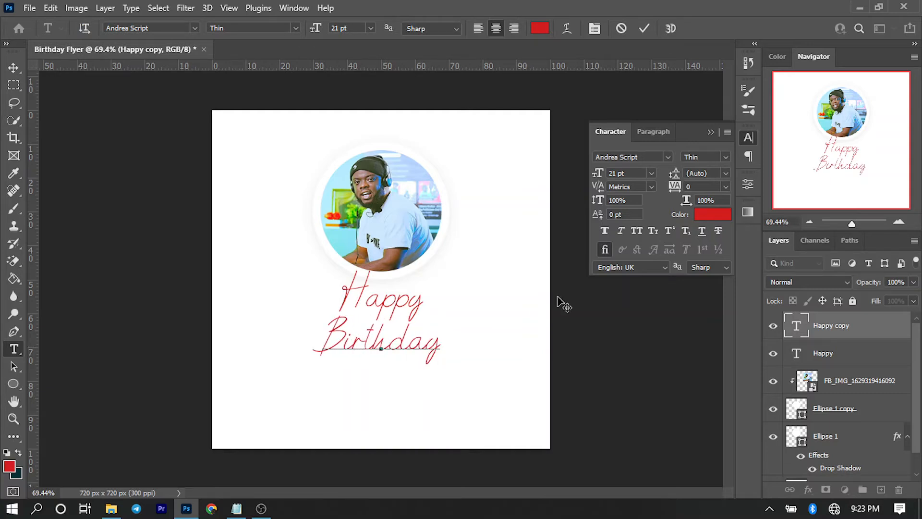
click(13, 68)
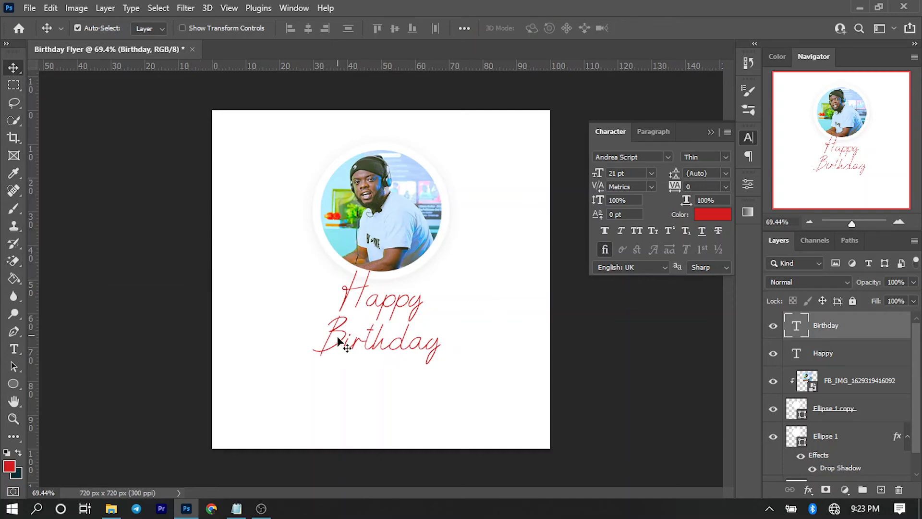
Shift 'Birthday' right under 'Happy' and fine-tune its position with arrow keys.
drag(350, 346, 384, 340)
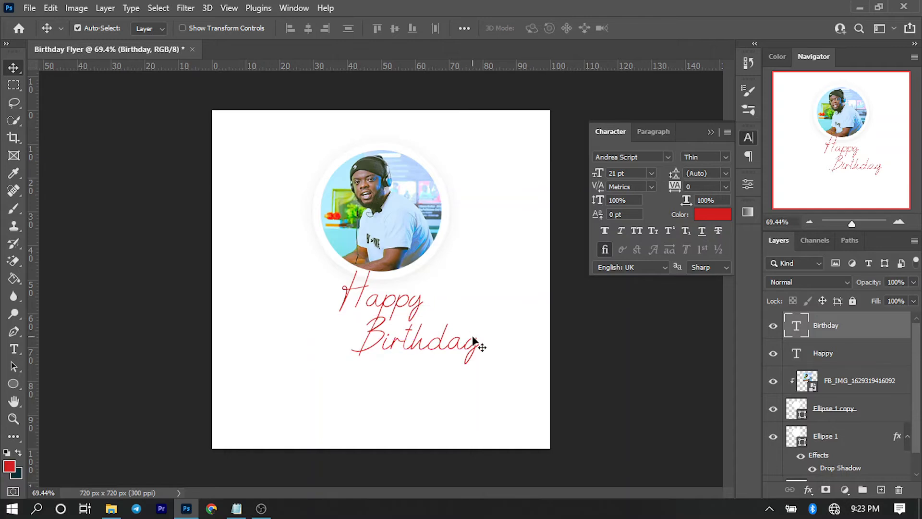
key(Right)
key(Up)
key(Up)
key(Up)
key(Up)
key(Right)
key(Up)
key(Up)
key(Right)
key(Down)
key(Right)
key(Down)
key(Right)
key(Right)
key(Right)
key(Up)
key(Up)
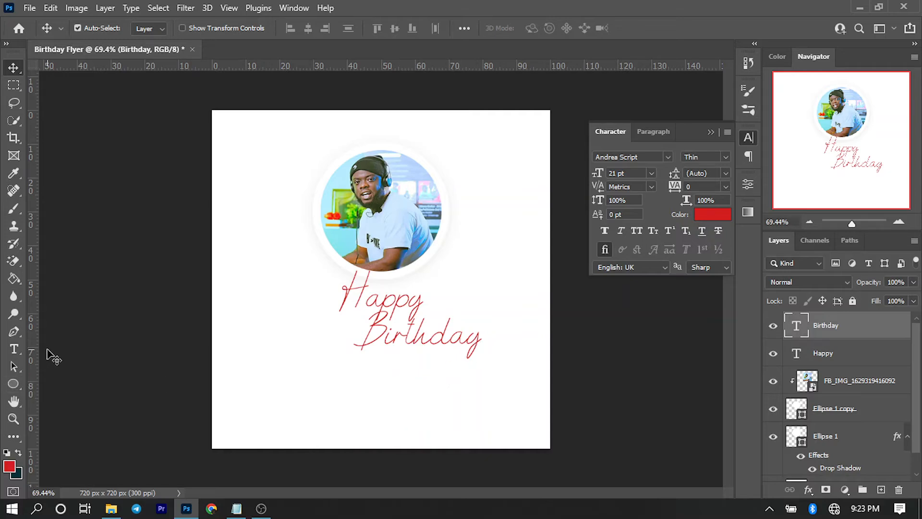
click(10, 352)
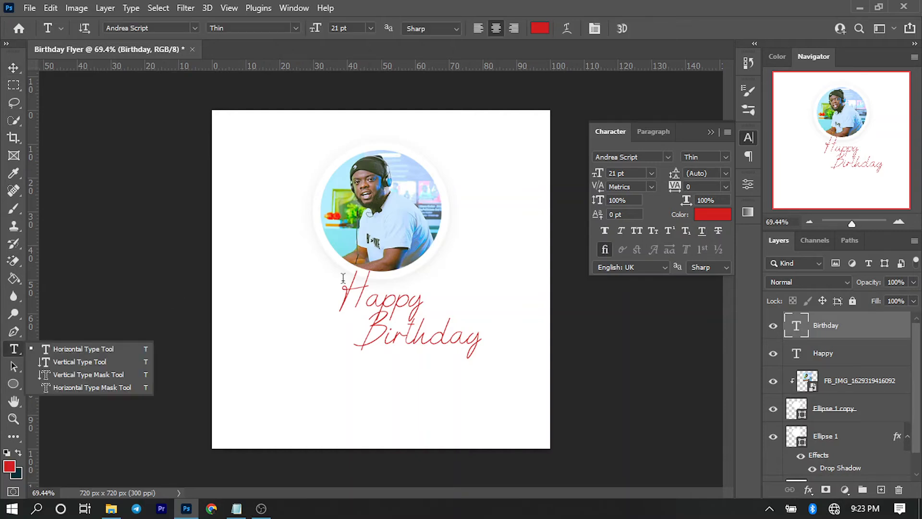
click(652, 156)
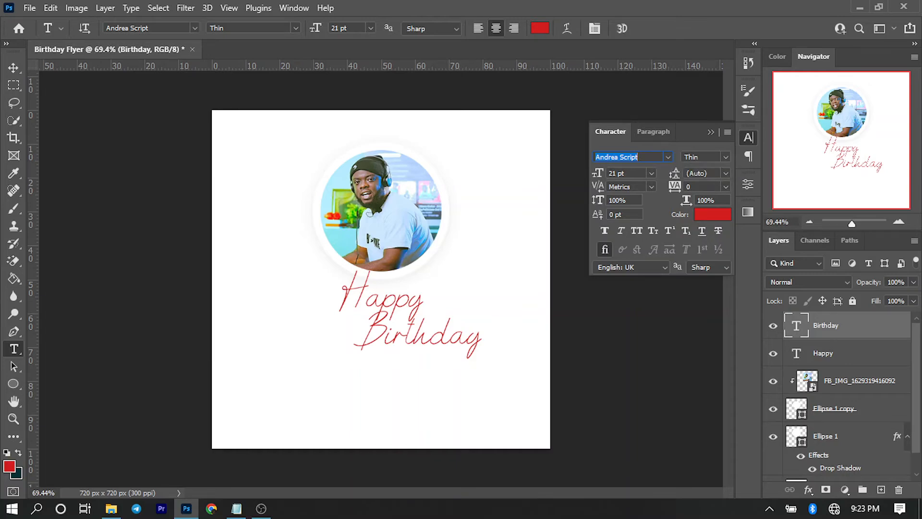
text(poppi)
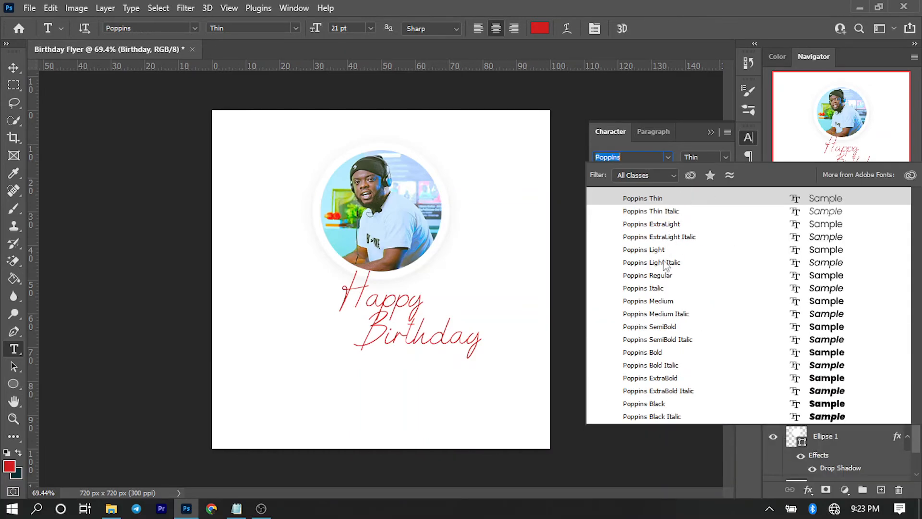
click(659, 327)
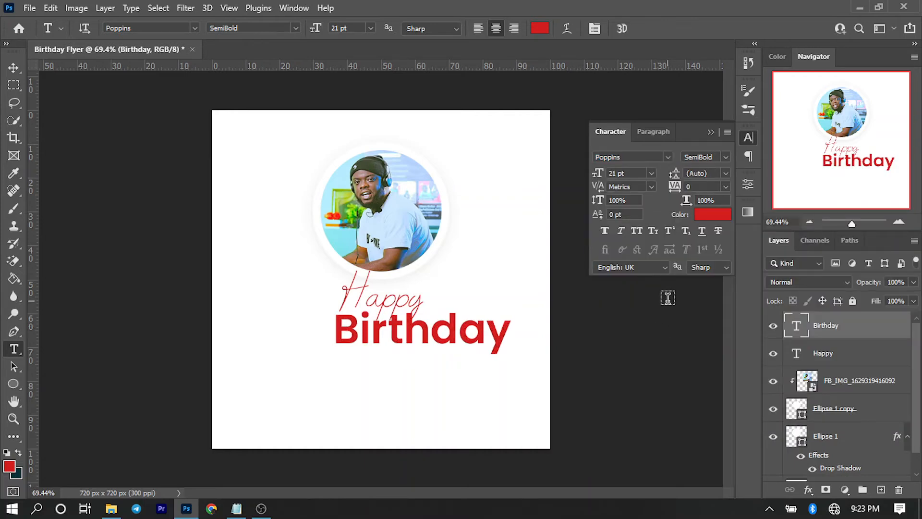
double_click(632, 171)
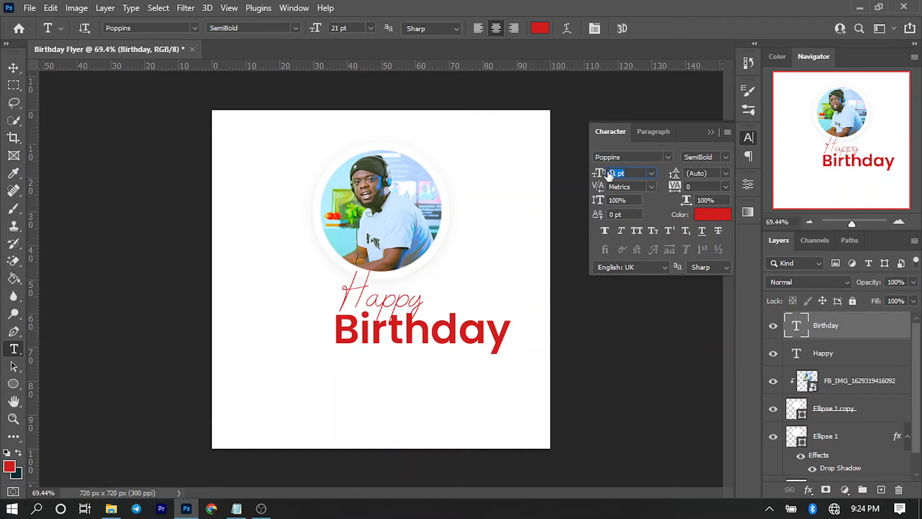
key(ctrl+z)
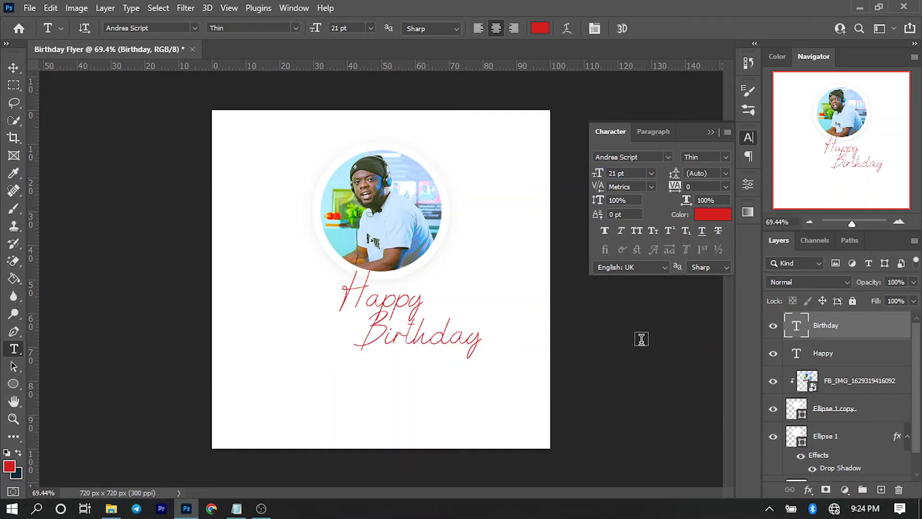
click(11, 68)
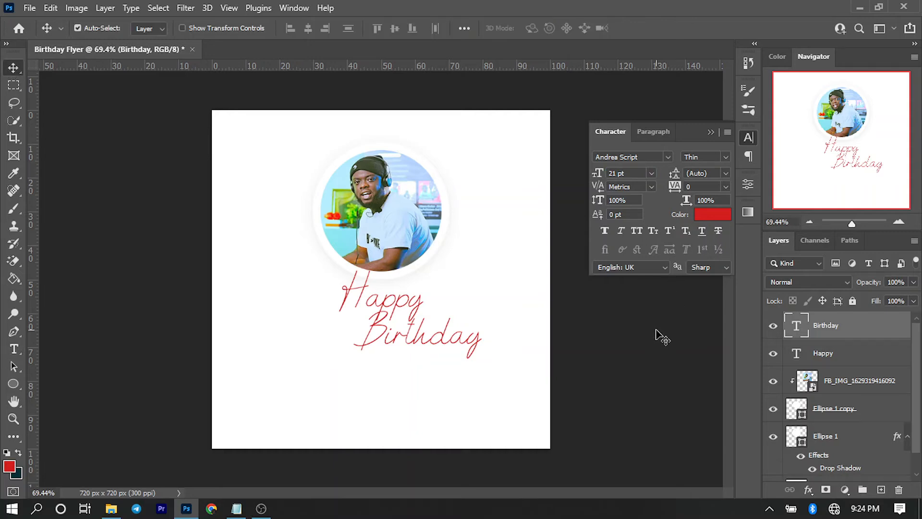
click(662, 338)
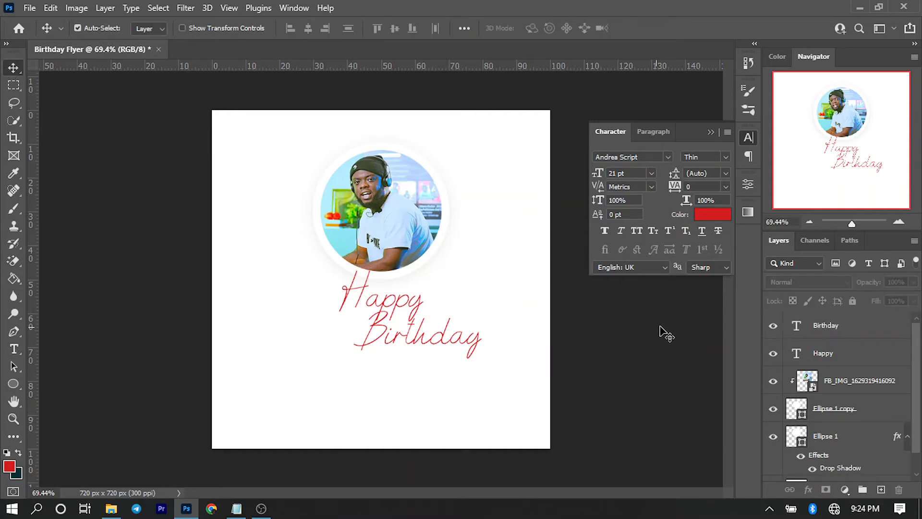
Set the type options to Poppins SemiBold, 6 pt, in black.
click(653, 156)
text(poppl)
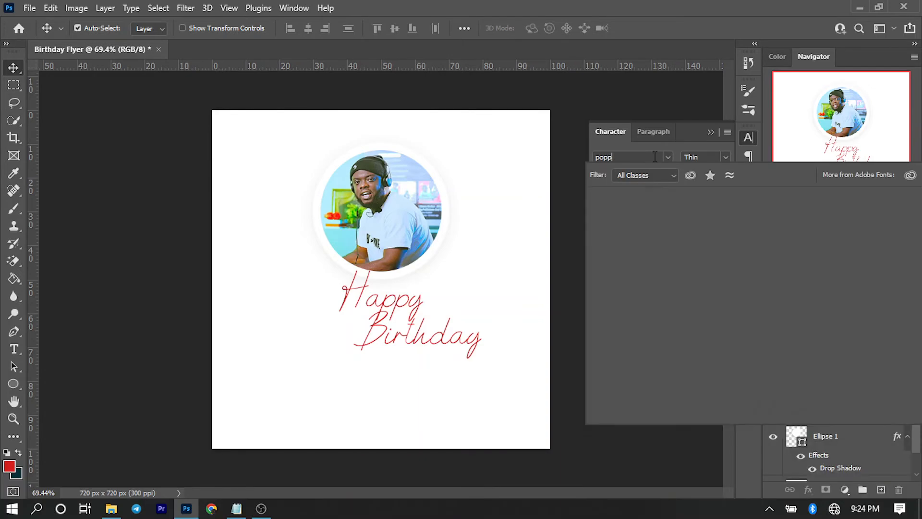
click(673, 324)
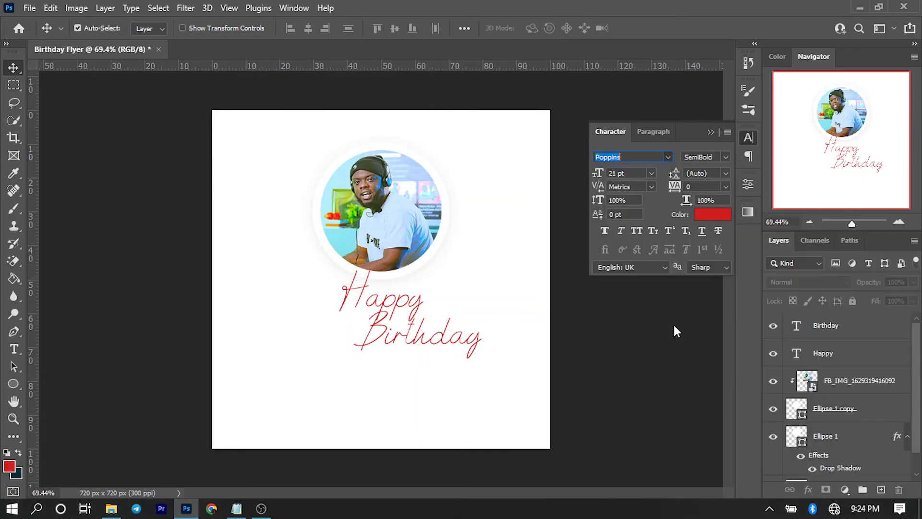
click(632, 175)
text(6)
click(704, 217)
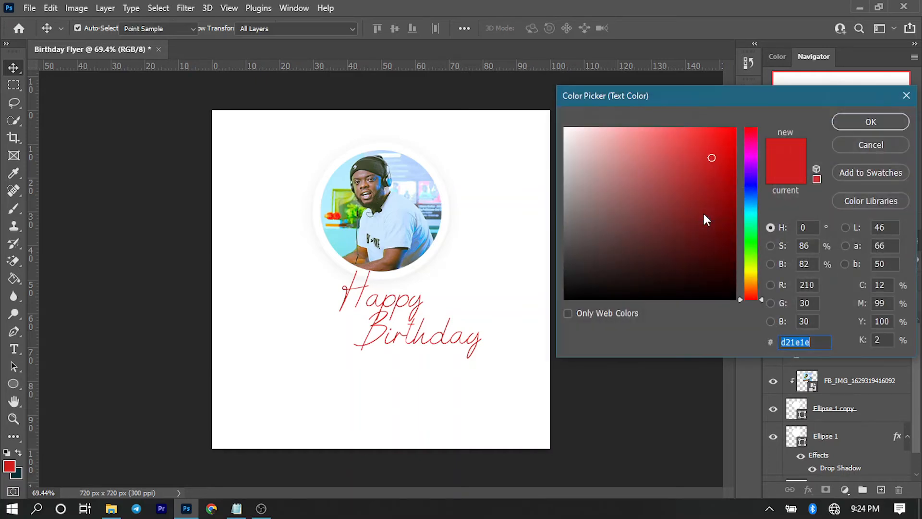
drag(694, 217, 785, 310)
click(863, 126)
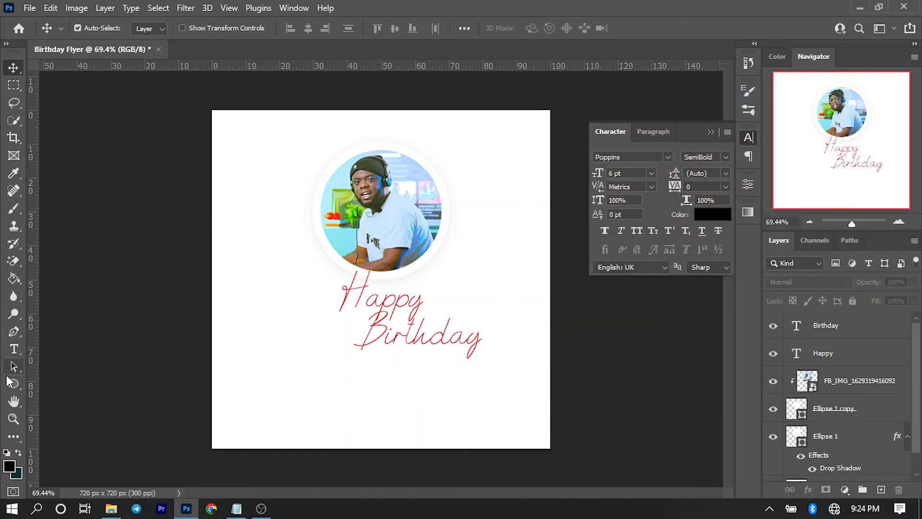
Type the celebrant's name on a new line below 'Birthday' and commit it.
click(14, 349)
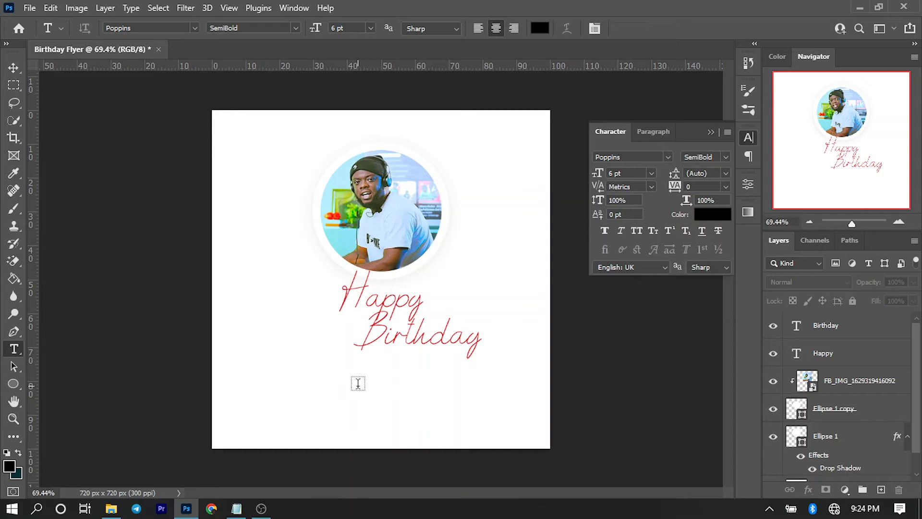
click(354, 381)
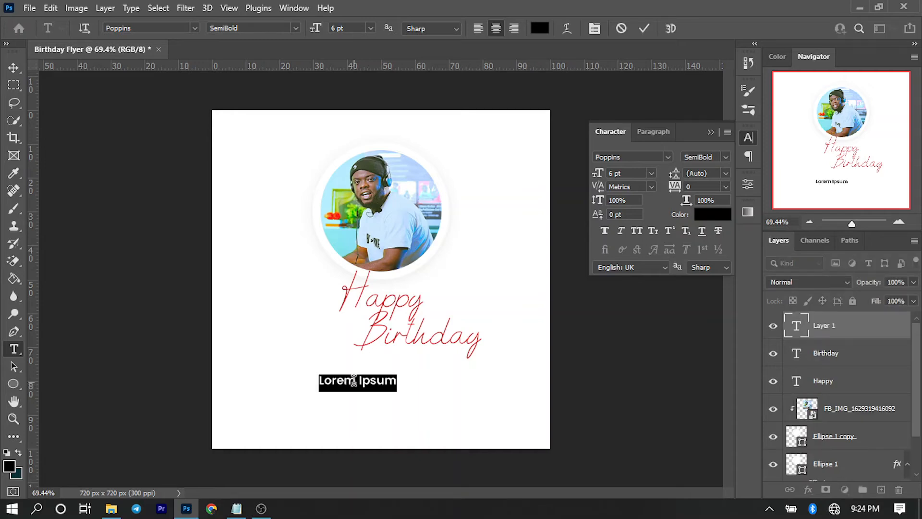
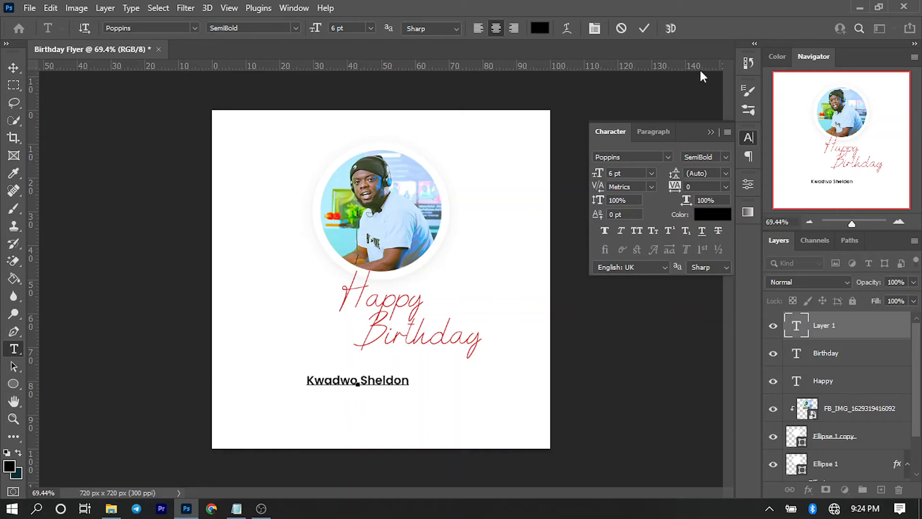
click(644, 29)
Centre the name horizontally on the canvas and nudge it up slightly.
click(13, 68)
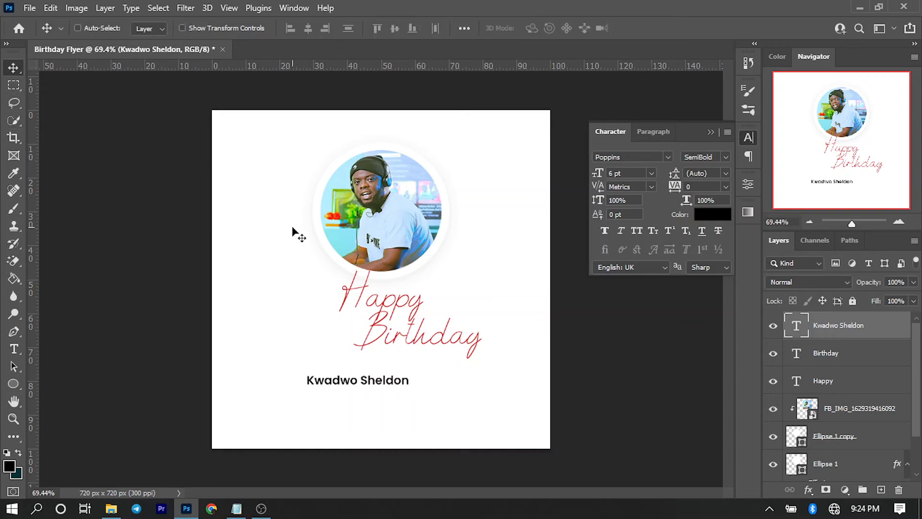
key(ctrl+a)
click(309, 29)
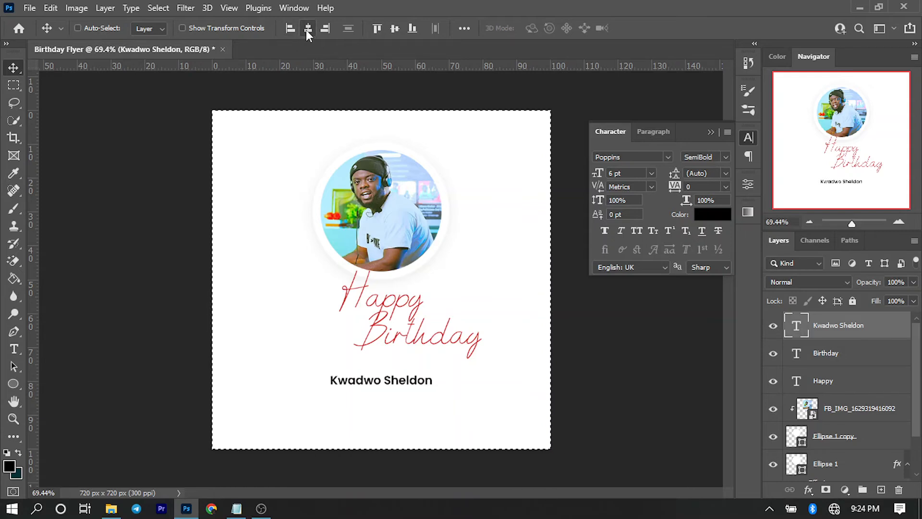
key(ctrl+d)
key(Up)
key(Up)
key(Up)
key(Up)
key(Up)
key(Up)
key(Up)
key(Up)
key(Up)
key(Up)
key(Up)
key(Up)
key(Up)
key(Up)
key(Up)
key(Up)
key(Up)
key(Up)
key(Up)
key(Up)
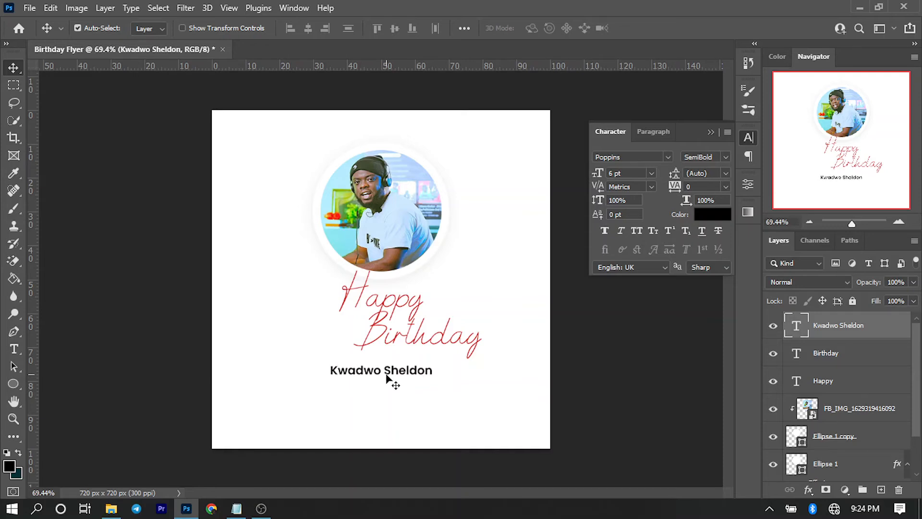
click(175, 385)
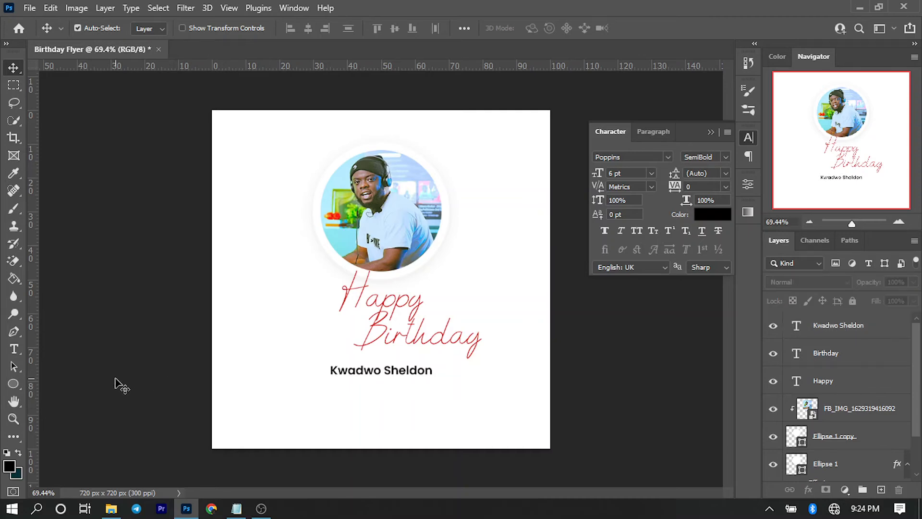
click(18, 346)
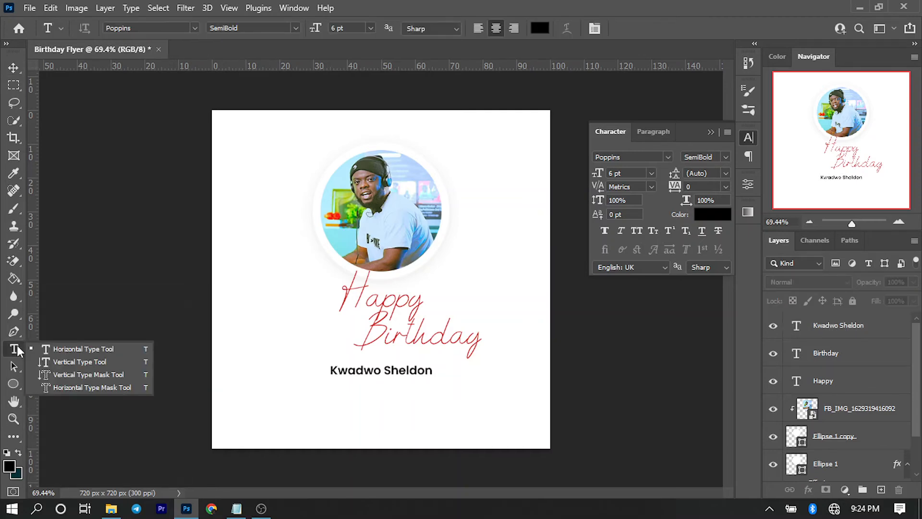
Copy both lines of the birthday message from Notepad and return to the flyer.
click(237, 508)
drag(656, 87, 355, 62)
right_click(448, 77)
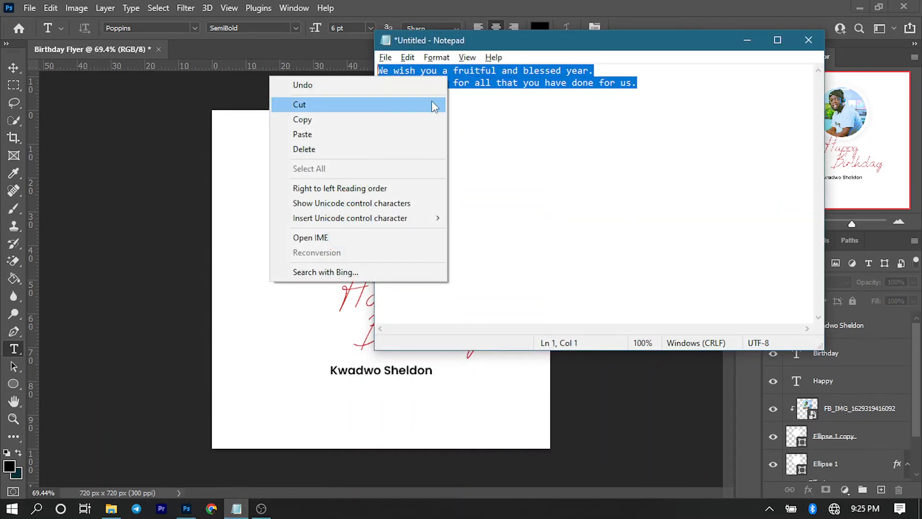
click(416, 124)
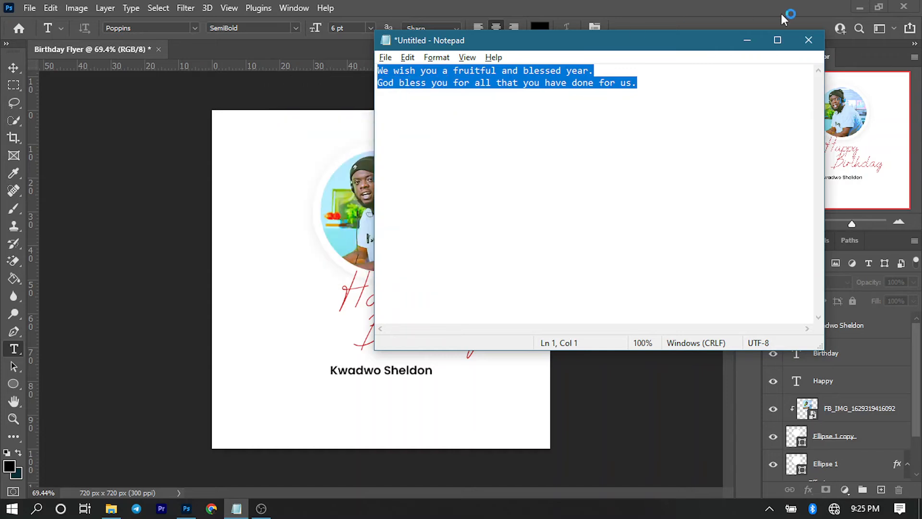
click(753, 39)
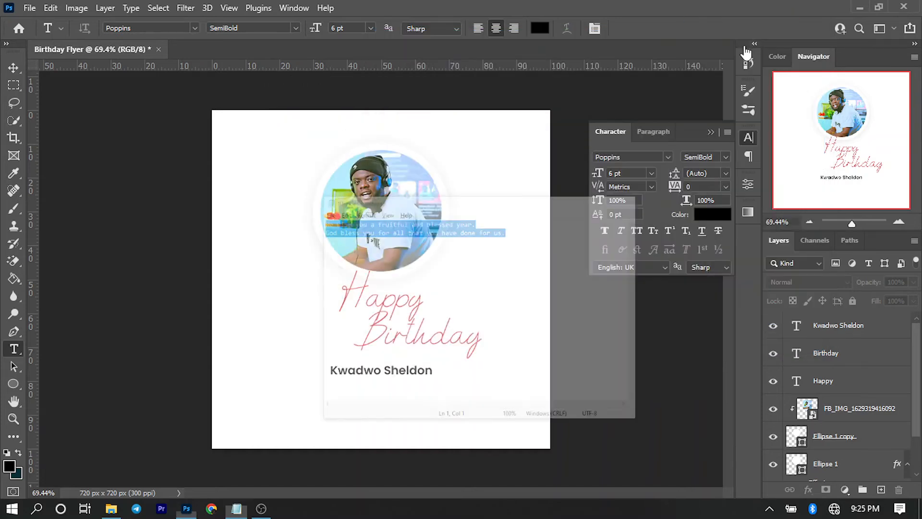
click(352, 389)
Paste the copied two-line message into the new text box below the name.
right_click(353, 387)
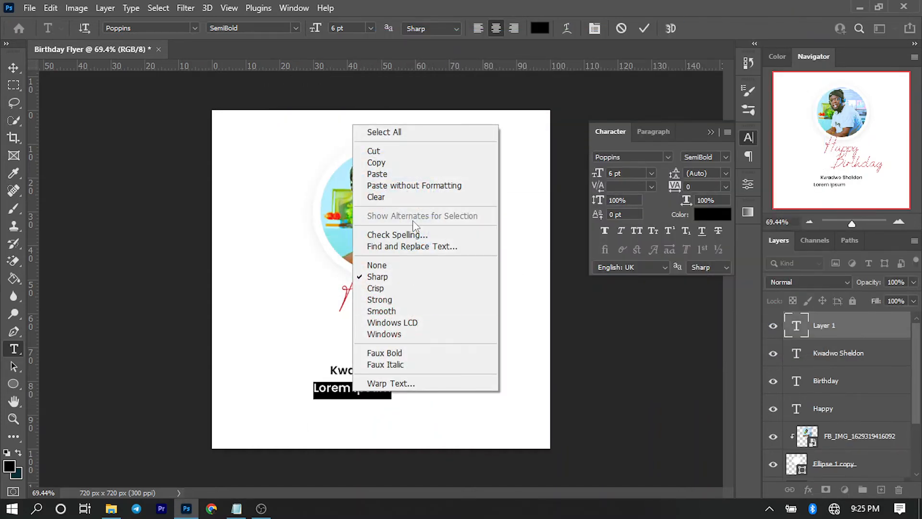
click(399, 174)
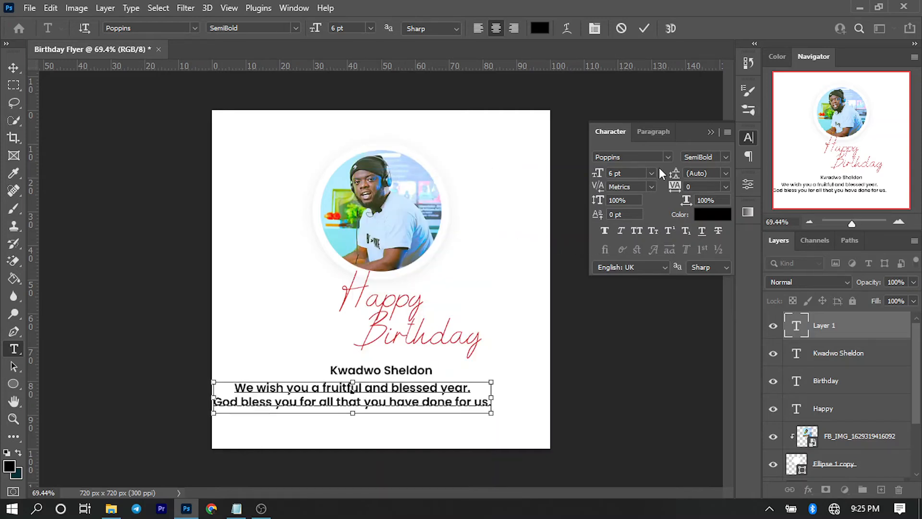
key(ctrl+a)
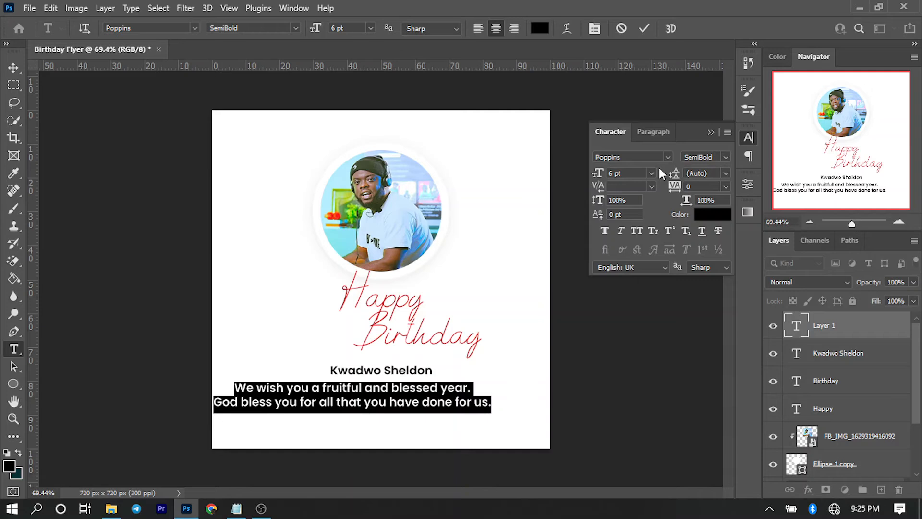
Set the message to 3.5 pt Poppins Italic and commit it.
drag(635, 173, 579, 171)
text(3.5)
key(Return)
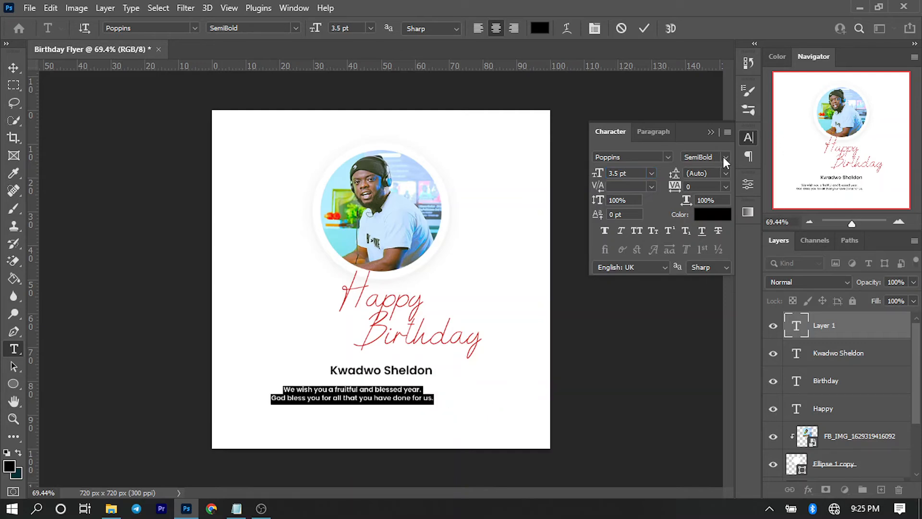
click(723, 156)
click(702, 245)
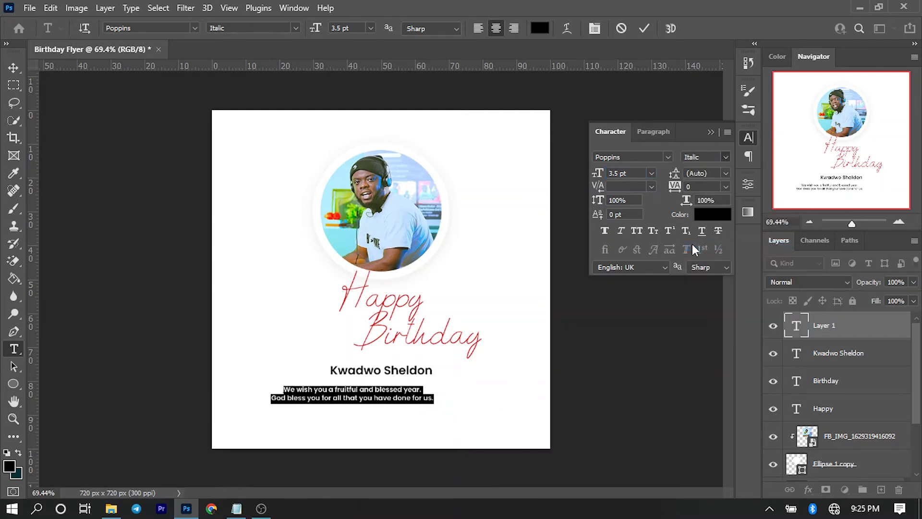
click(644, 28)
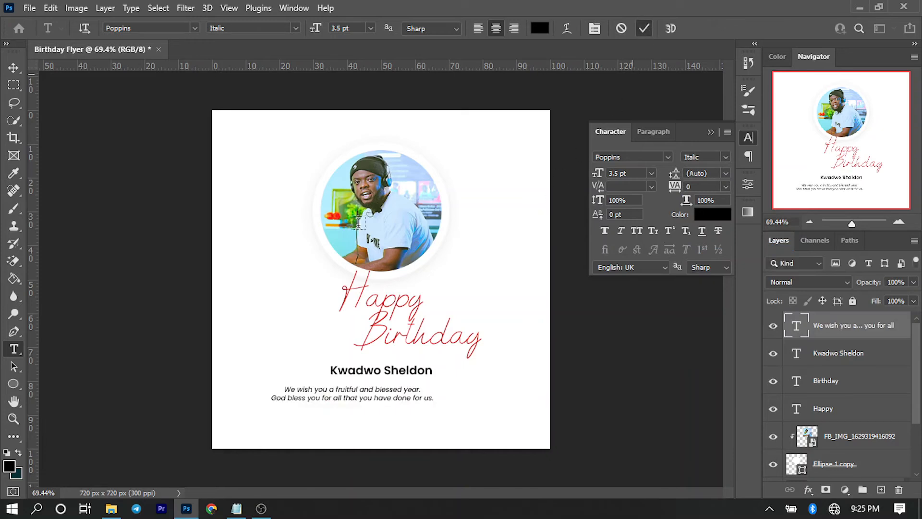
click(14, 69)
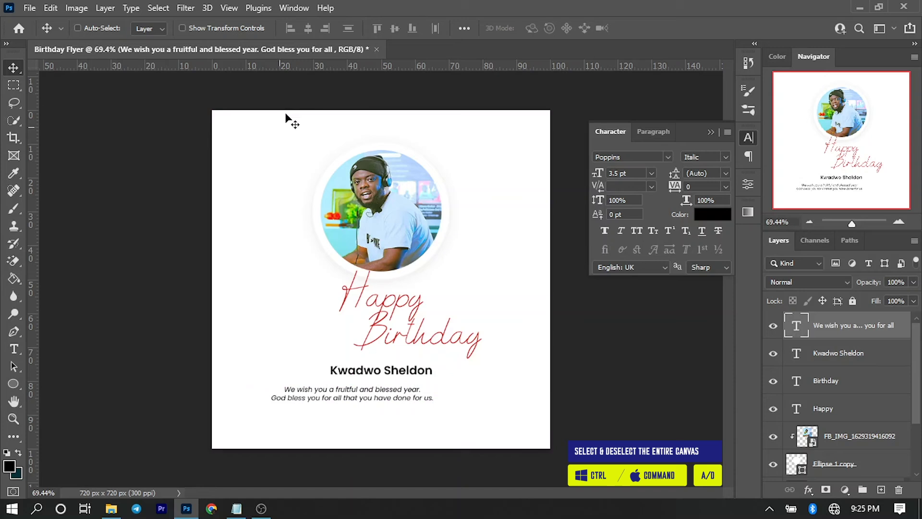
Centre the italic message horizontally and move it up just under the name.
key(ctrl+a)
click(308, 29)
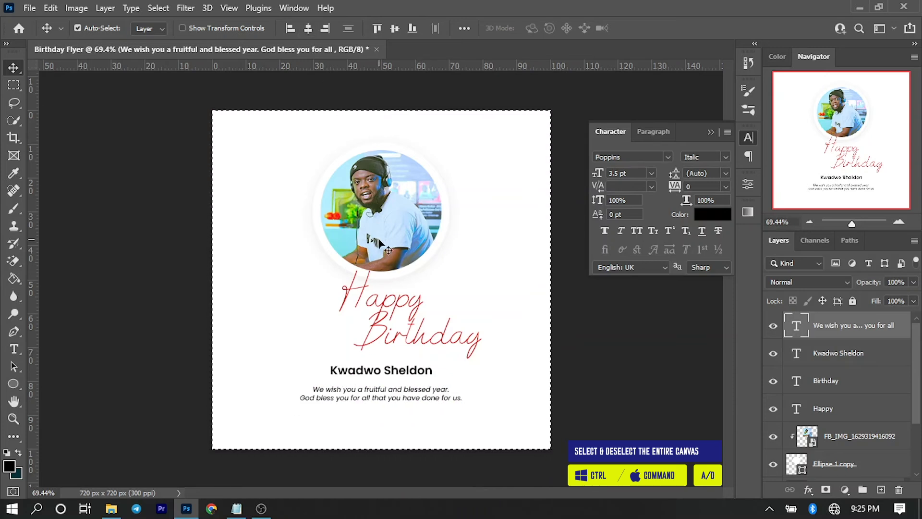
key(ctrl+d)
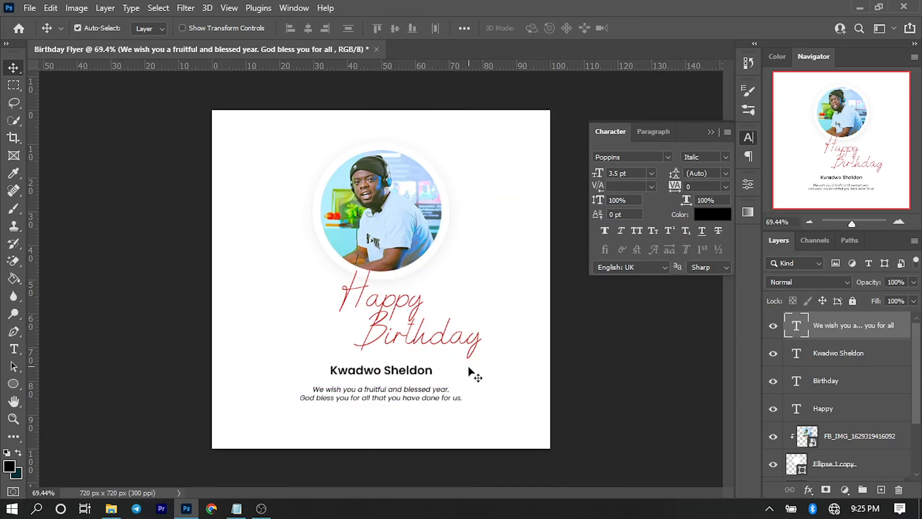
drag(391, 399, 397, 394)
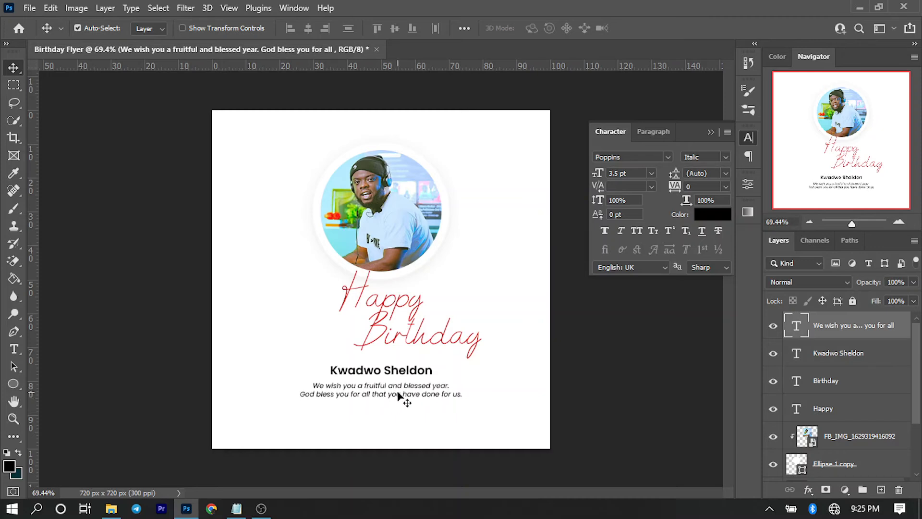
key(Up)
key(Up)
key(Up)
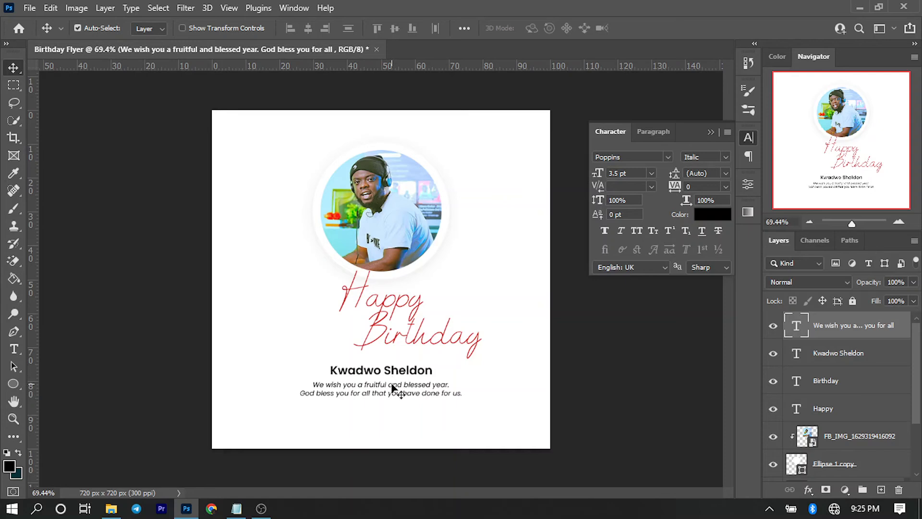
key(Up)
key(Up)
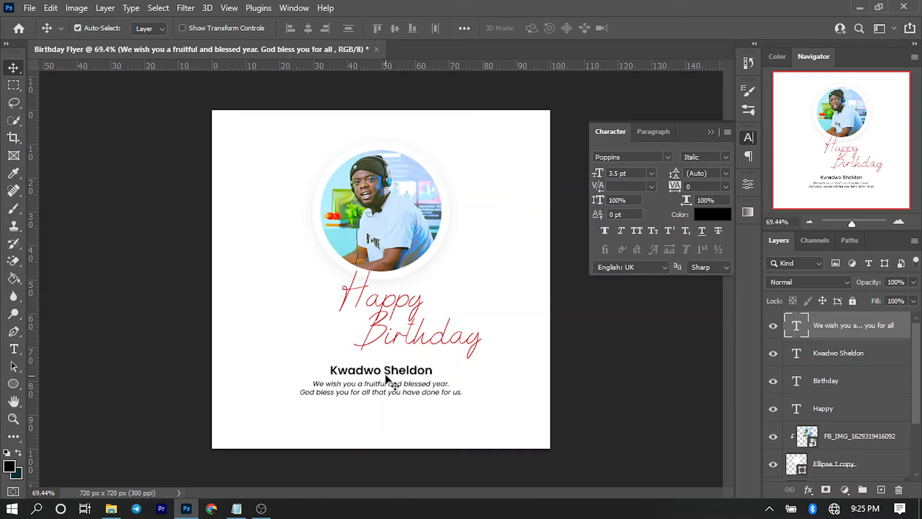
click(387, 377)
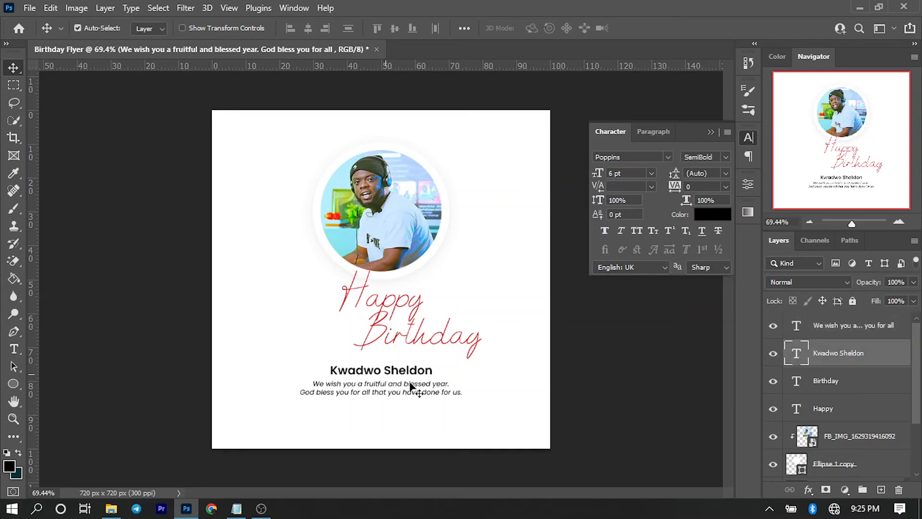
click(611, 447)
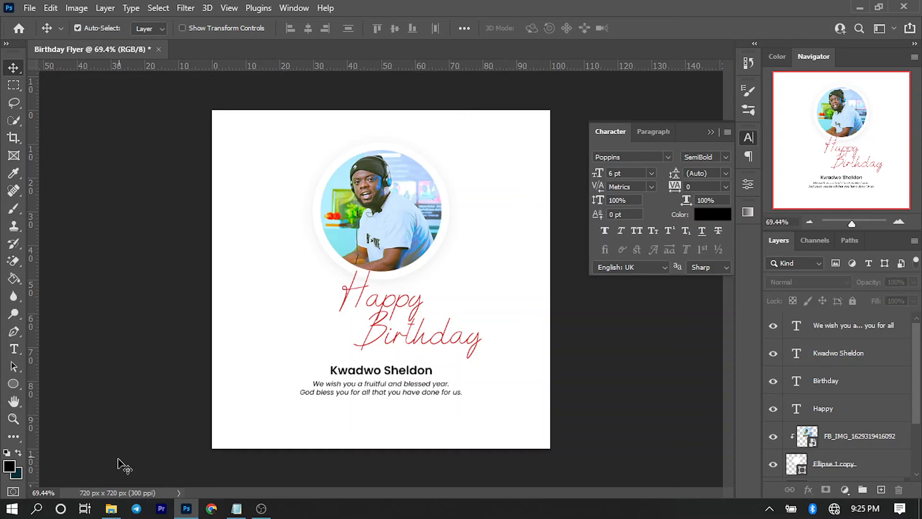
click(110, 508)
Open the logo JPG and erase its white background with the Magic Eraser Tool.
drag(479, 287, 309, 51)
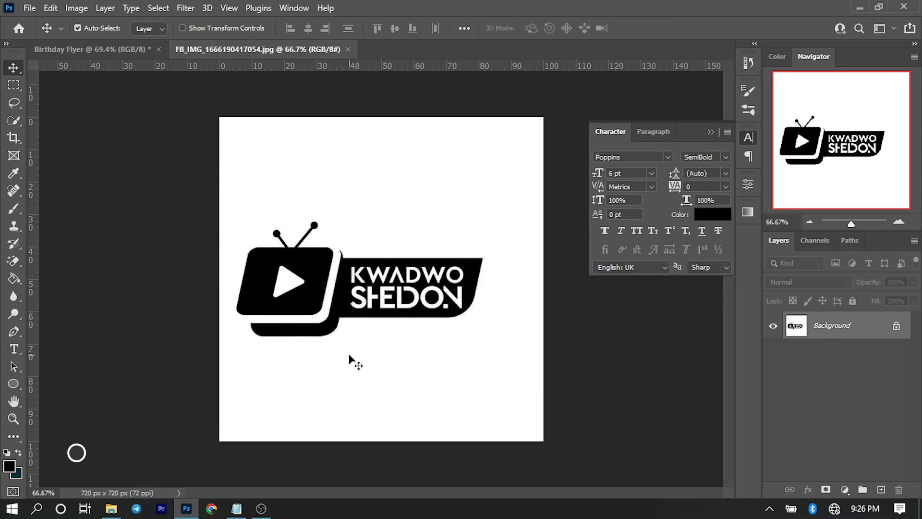
key(e)
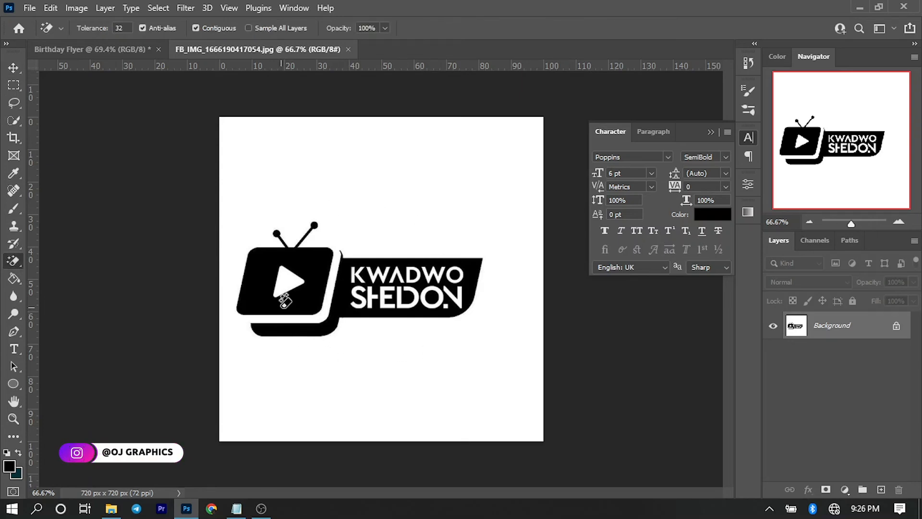
right_click(13, 266)
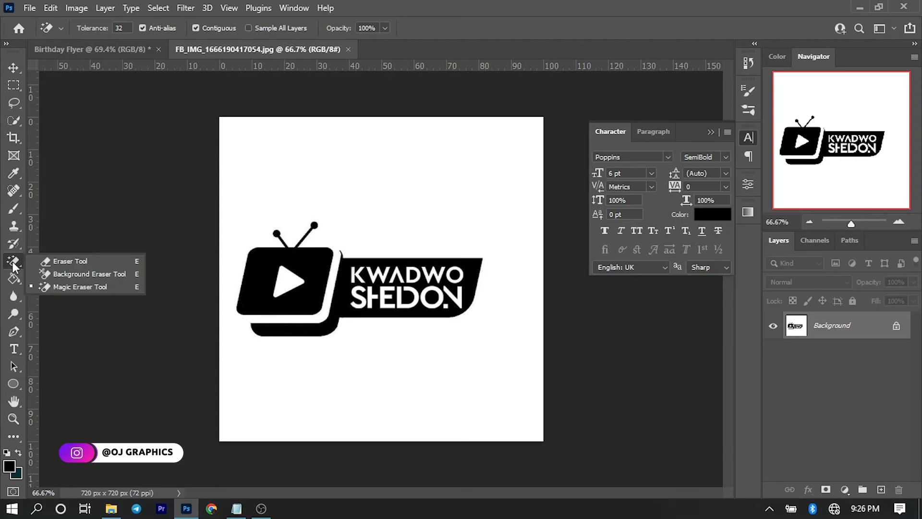
click(71, 287)
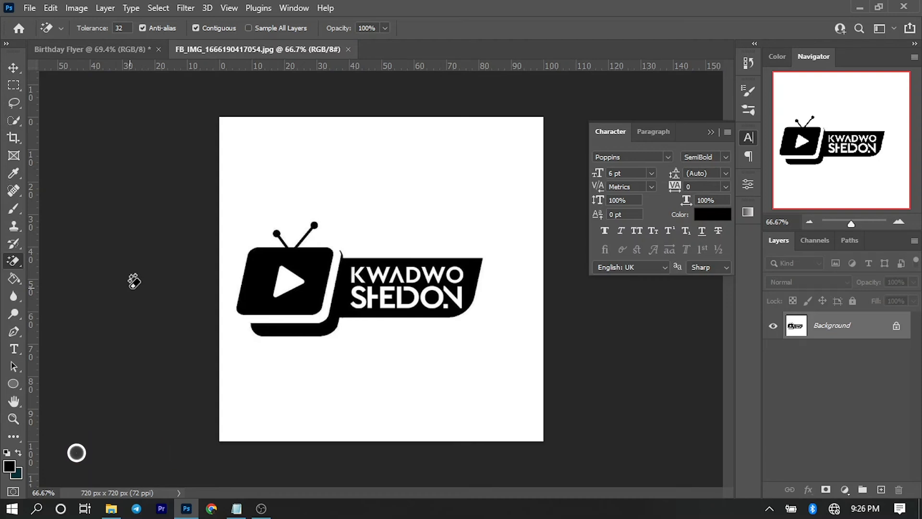
click(393, 206)
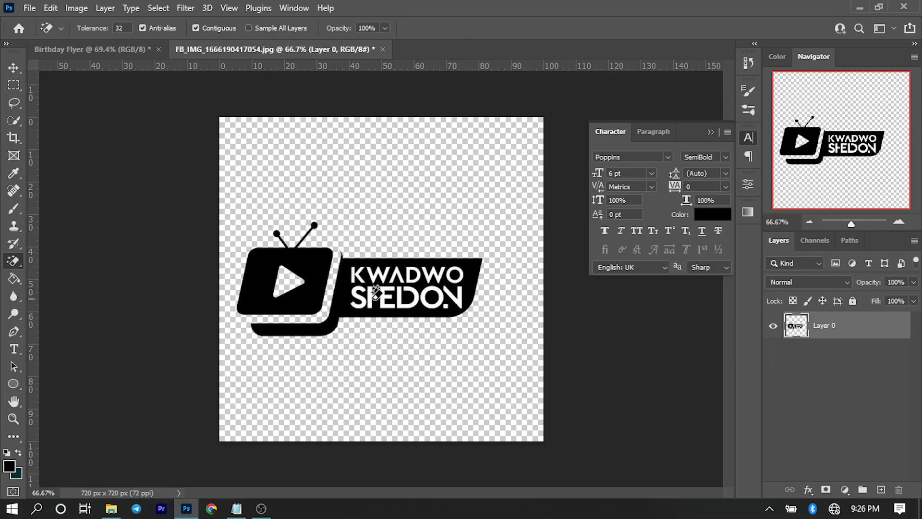
Magic-erase every white letter of the logo, leaving transparent cut-outs in the black shape.
scroll(377, 295, up, 5)
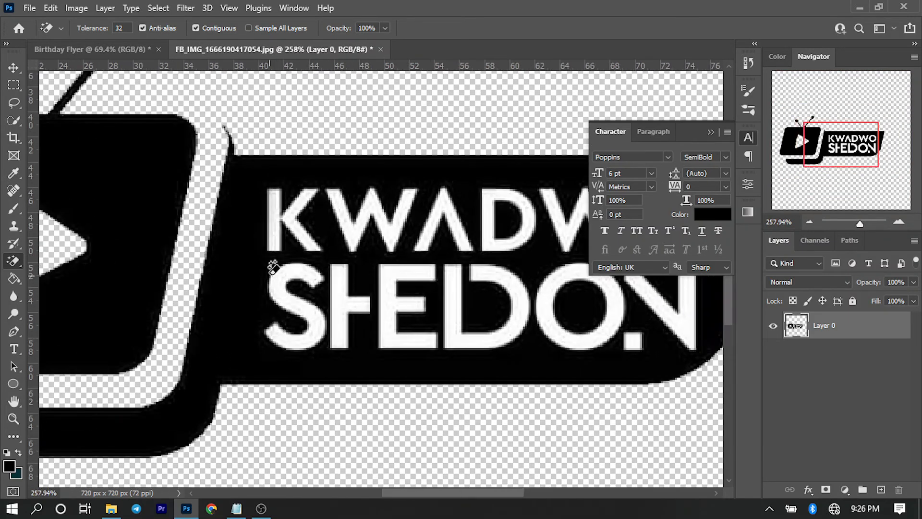
click(280, 285)
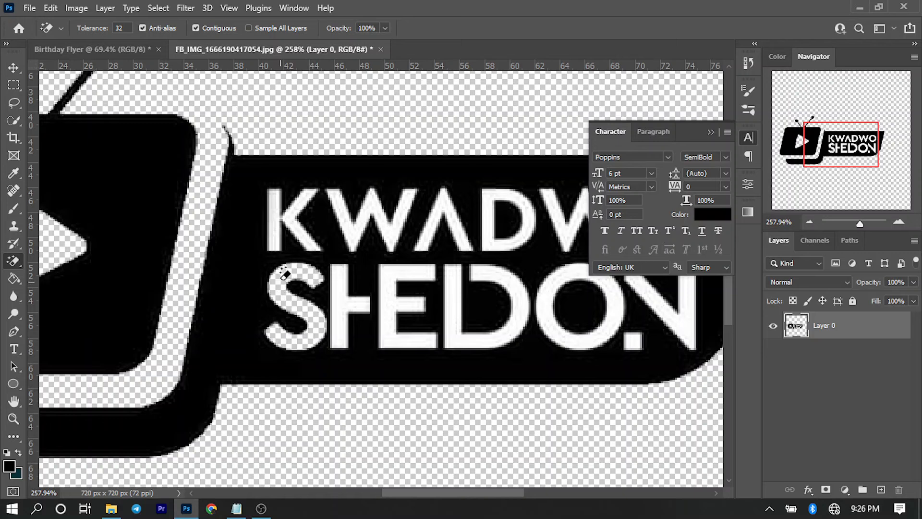
click(273, 241)
click(302, 229)
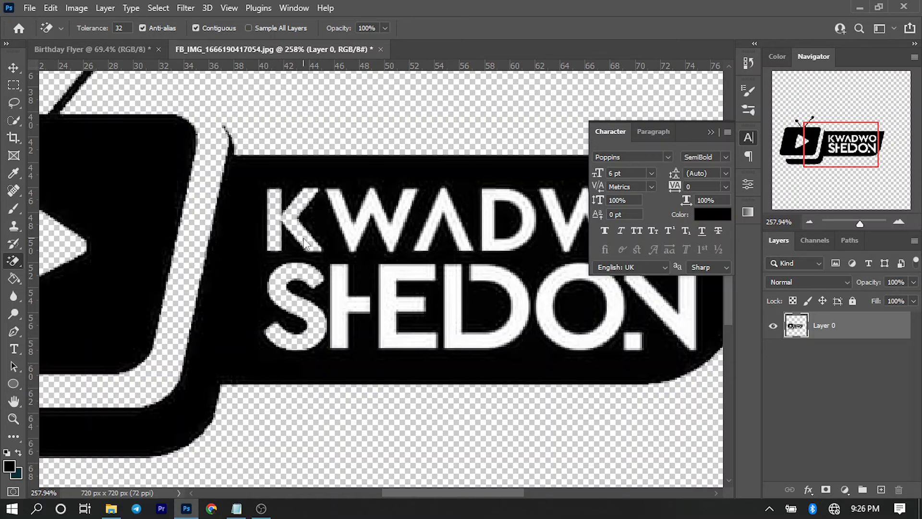
click(353, 225)
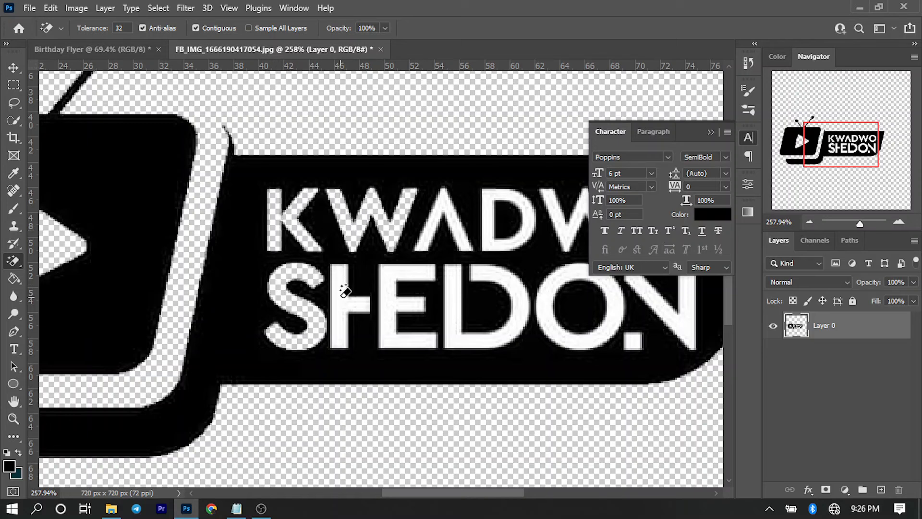
click(345, 287)
click(392, 279)
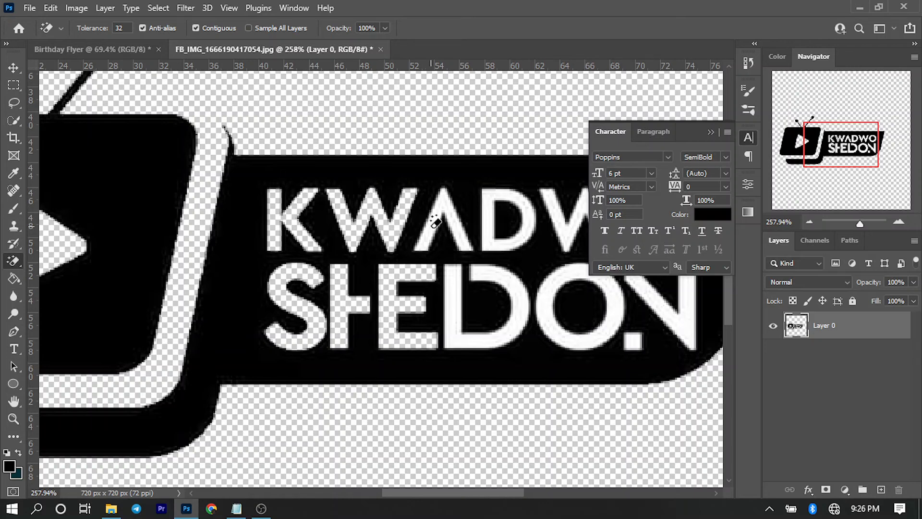
click(441, 193)
click(482, 234)
click(457, 283)
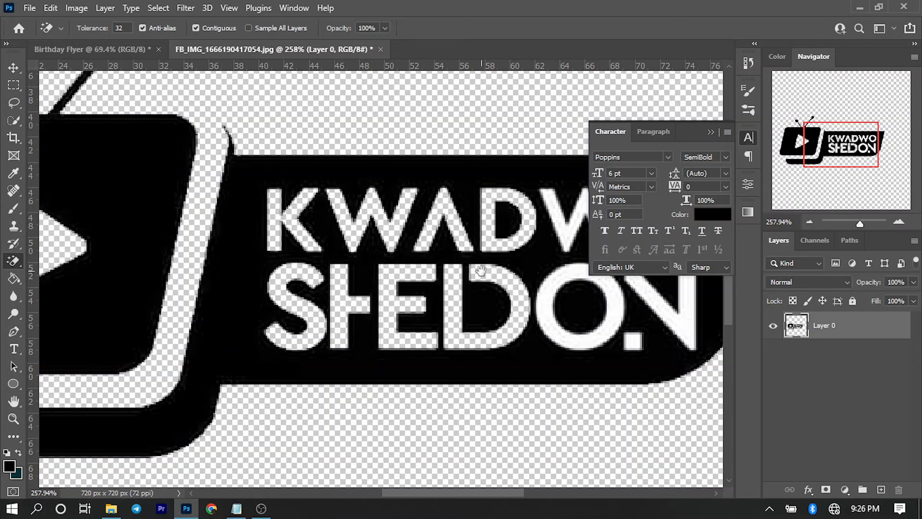
drag(534, 298, 395, 304)
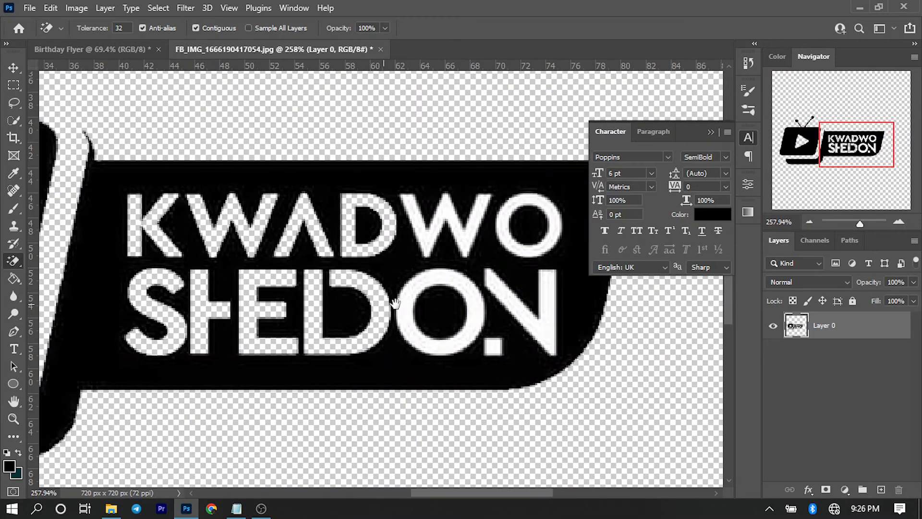
click(433, 246)
click(507, 222)
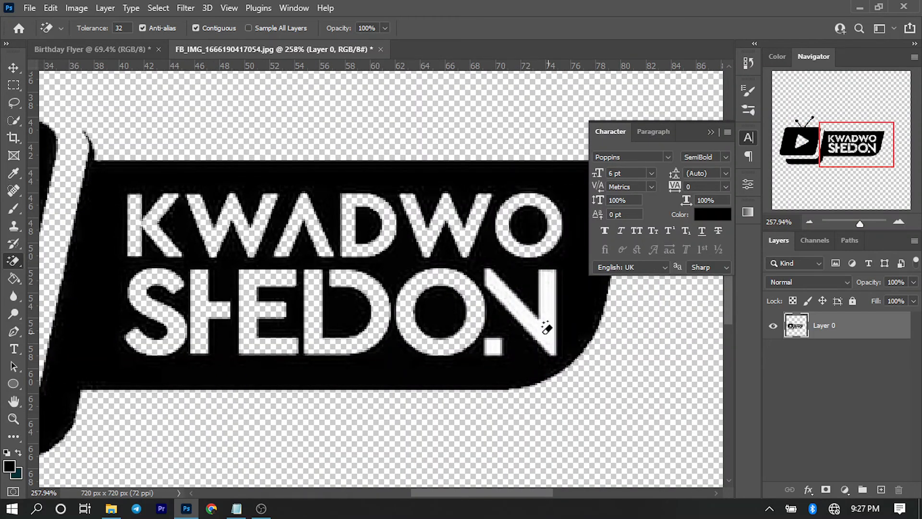
click(551, 322)
scroll(483, 331, down, 1)
scroll(483, 331, down, 13)
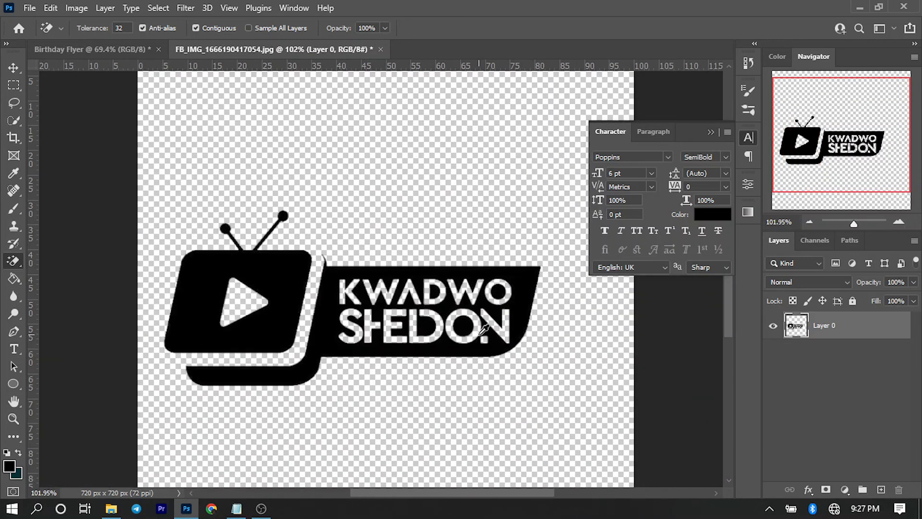
key(v)
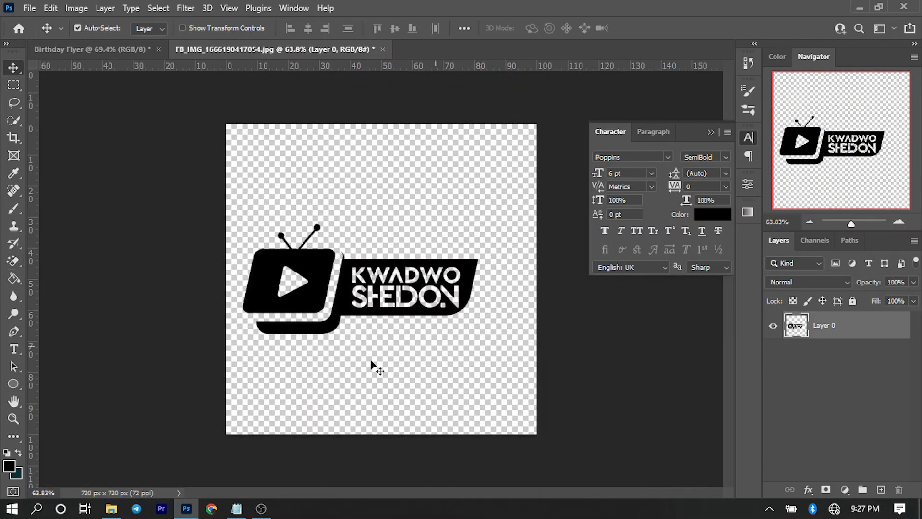
Bring the logo into the flyer, scale it down, and place it below the message.
drag(329, 283, 283, 281)
drag(363, 403, 374, 403)
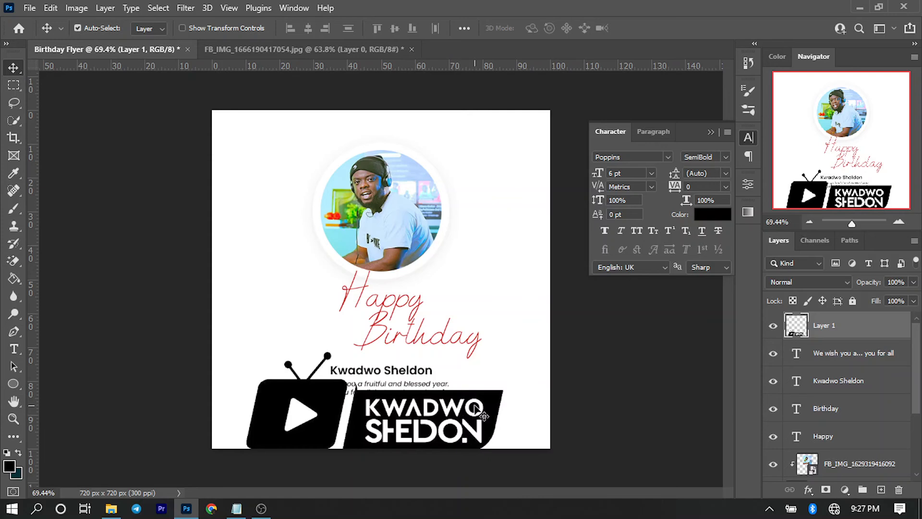
key(ctrl+t)
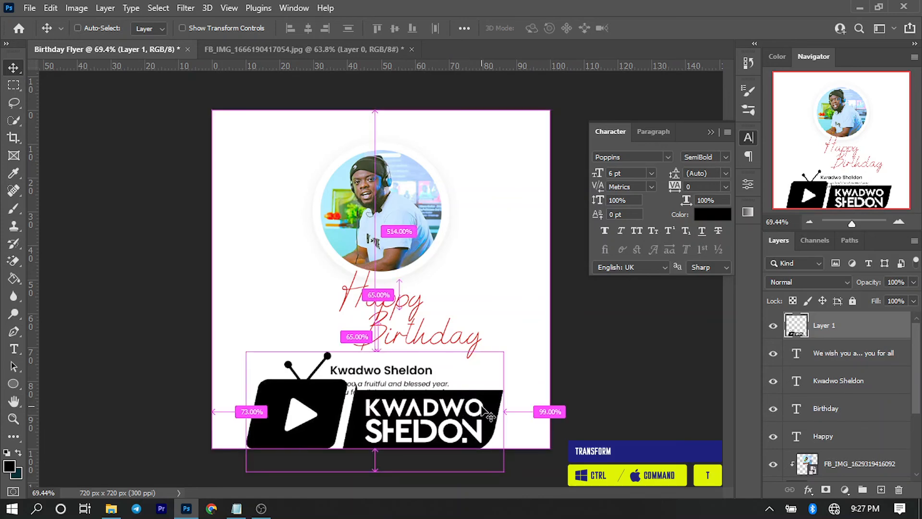
key(ctrl+t)
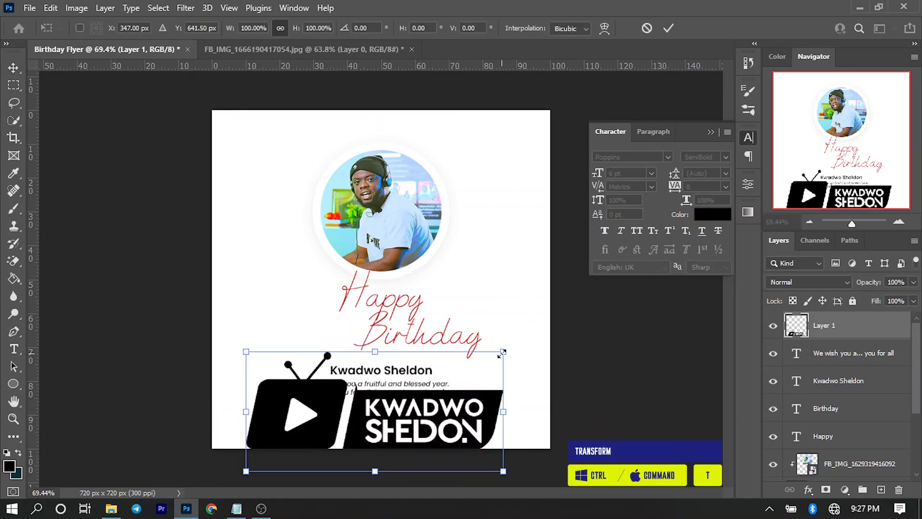
drag(503, 351, 428, 416)
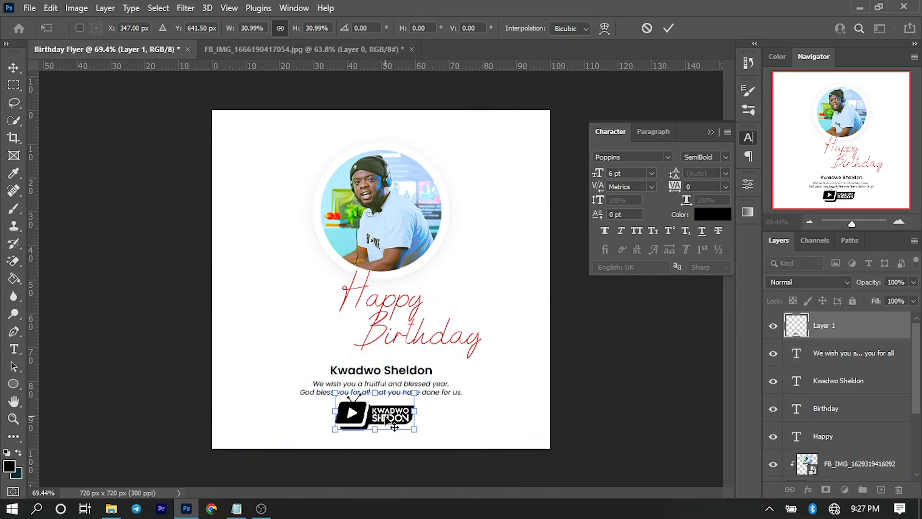
key(Return)
drag(364, 409, 360, 412)
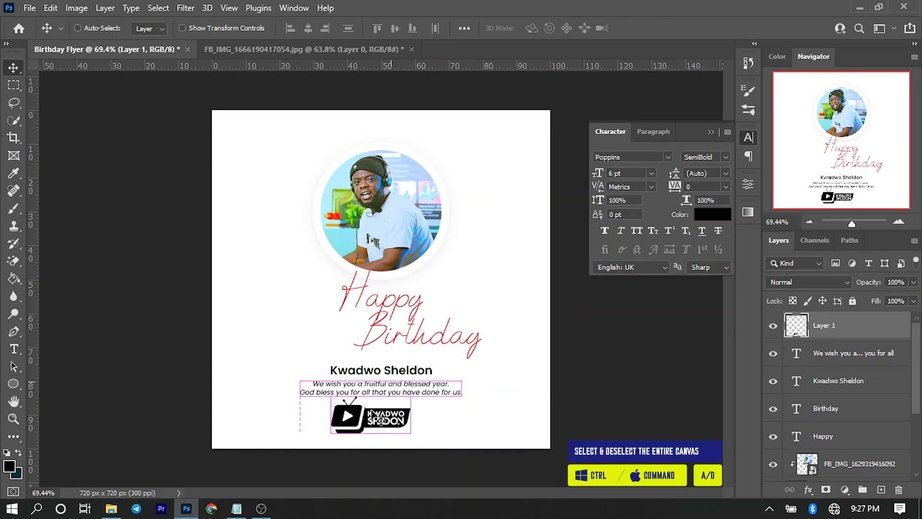
drag(366, 423, 374, 422)
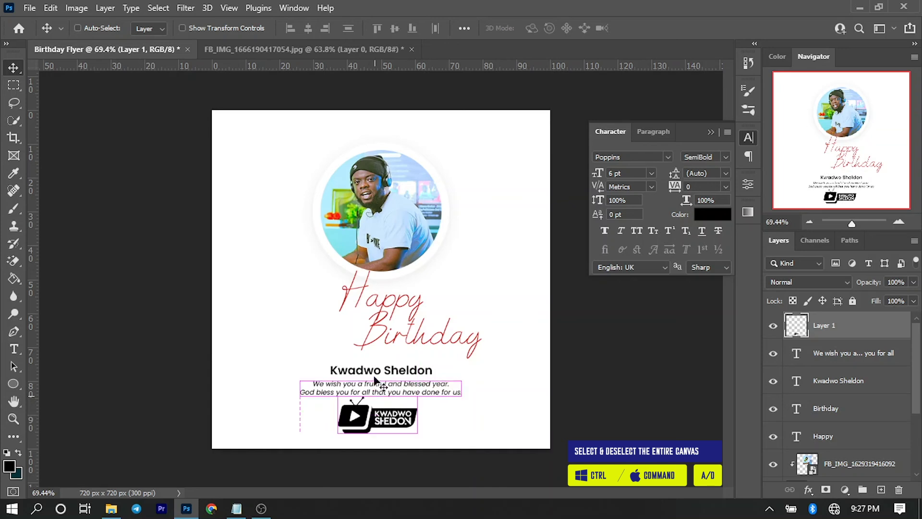
Centre the logo horizontally, shrink it to about 82%, and nudge it down.
key(ctrl+a)
click(308, 28)
key(ctrl+d)
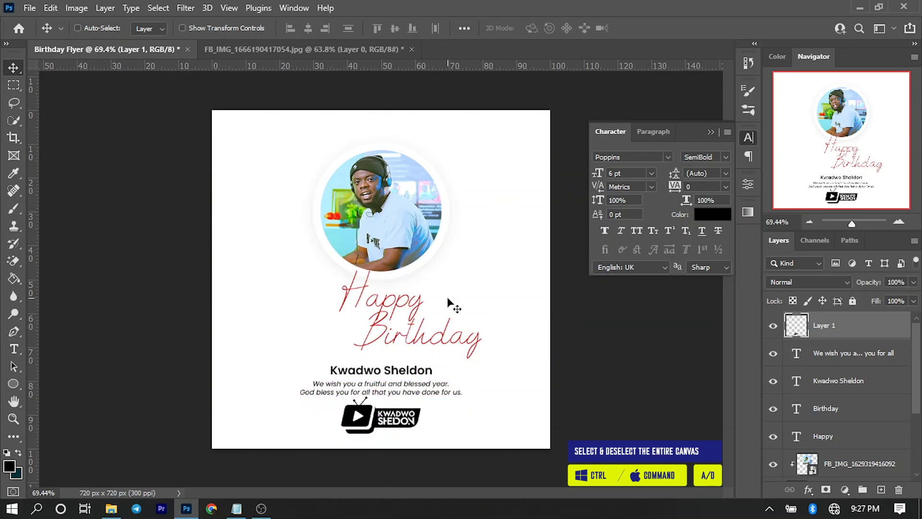
key(ctrl+t)
drag(420, 395, 413, 399)
key(Return)
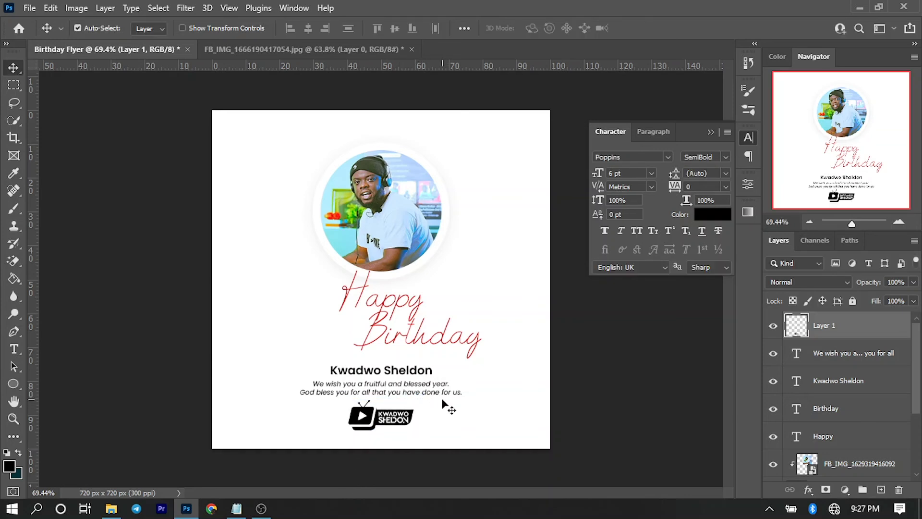
key(Down)
key(Down)
key(Down)
key(Down)
key(Down)
key(Down)
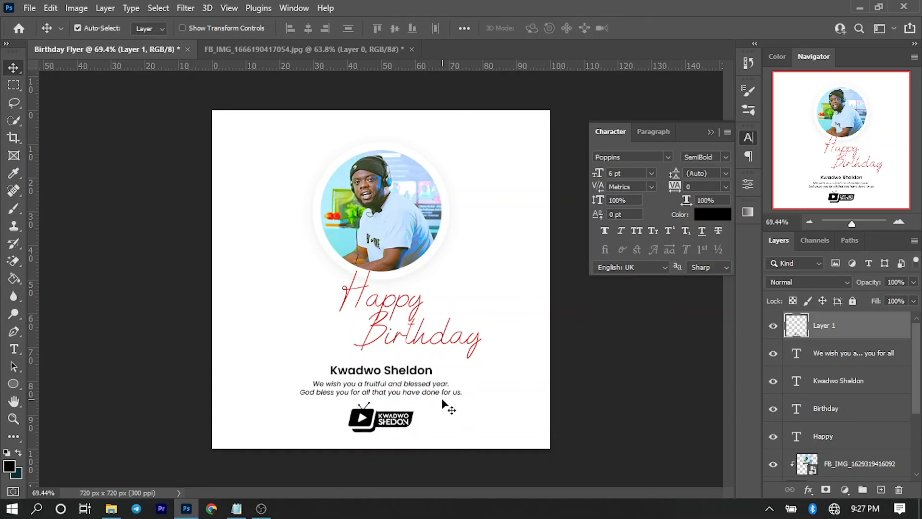
key(Down)
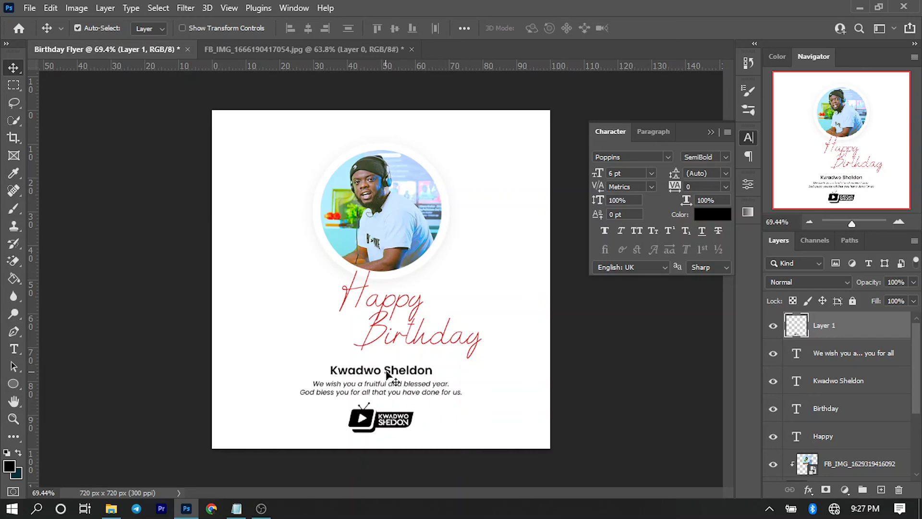
Nudge the name and the italic message up slightly.
click(385, 377)
key(Up)
key(Up)
key(Up)
key(Up)
key(Up)
click(362, 393)
key(Up)
key(Up)
key(Up)
key(Up)
key(Up)
key(Up)
key(Up)
key(Up)
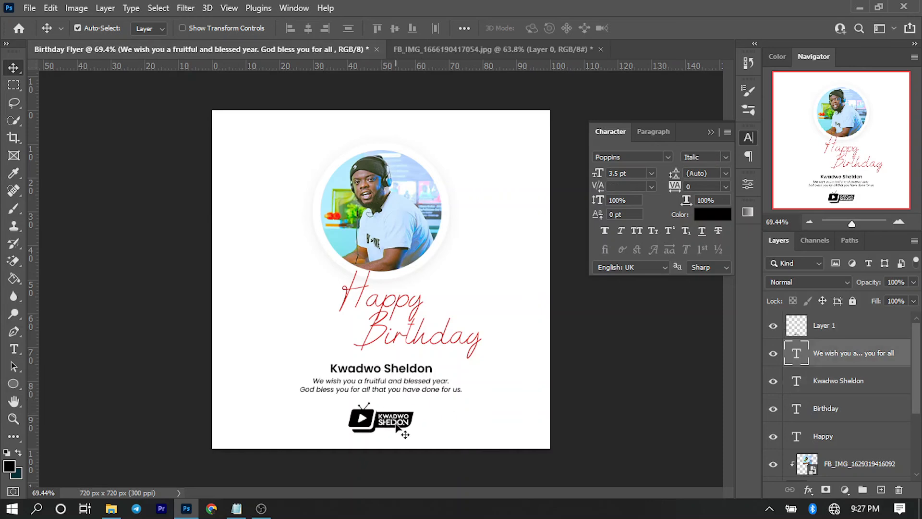
click(480, 423)
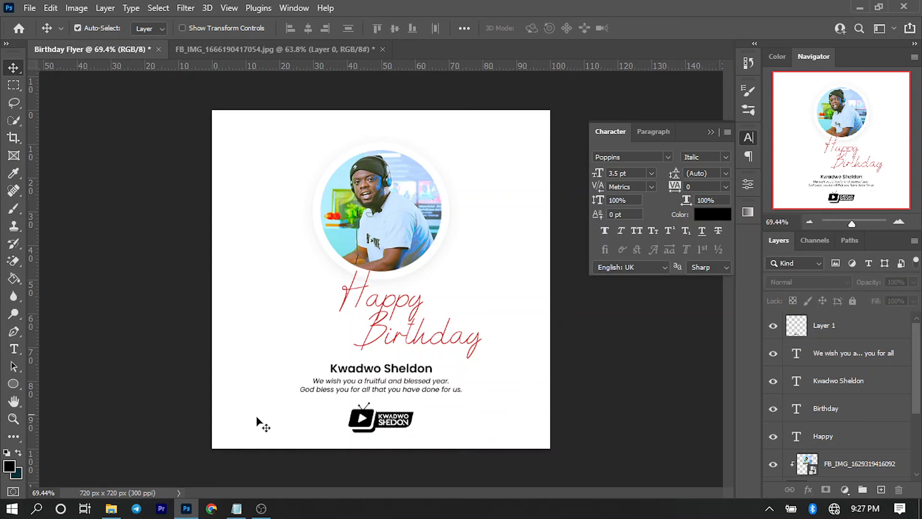
Place anyrgb.com confetti at 9.78% around the photo, layered just above Background.
click(119, 509)
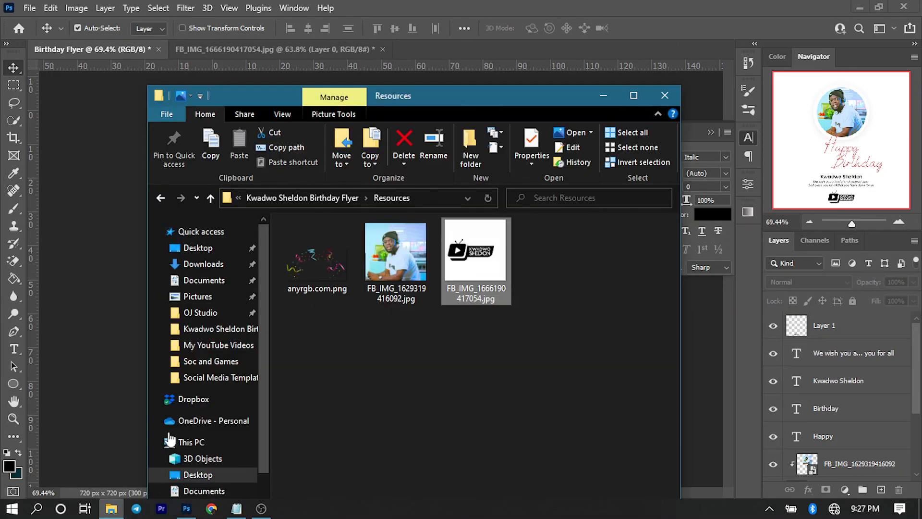
drag(312, 262, 97, 244)
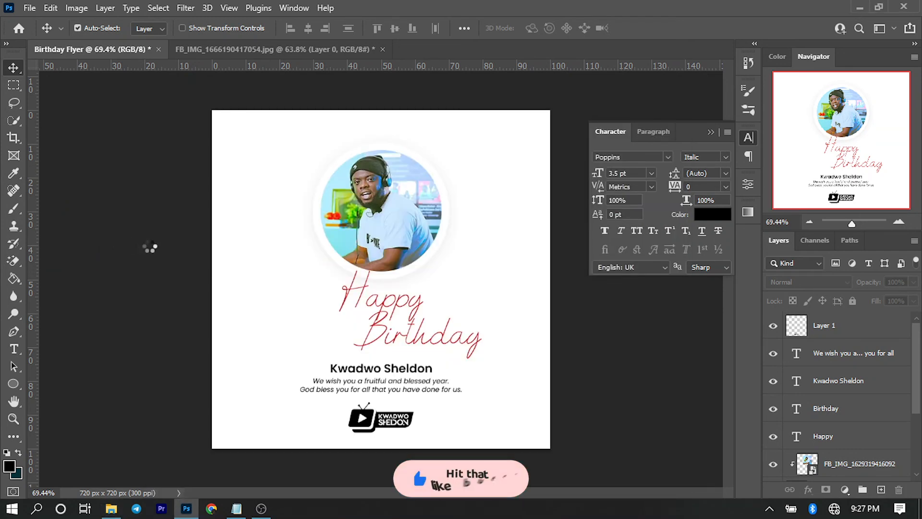
drag(395, 283, 393, 196)
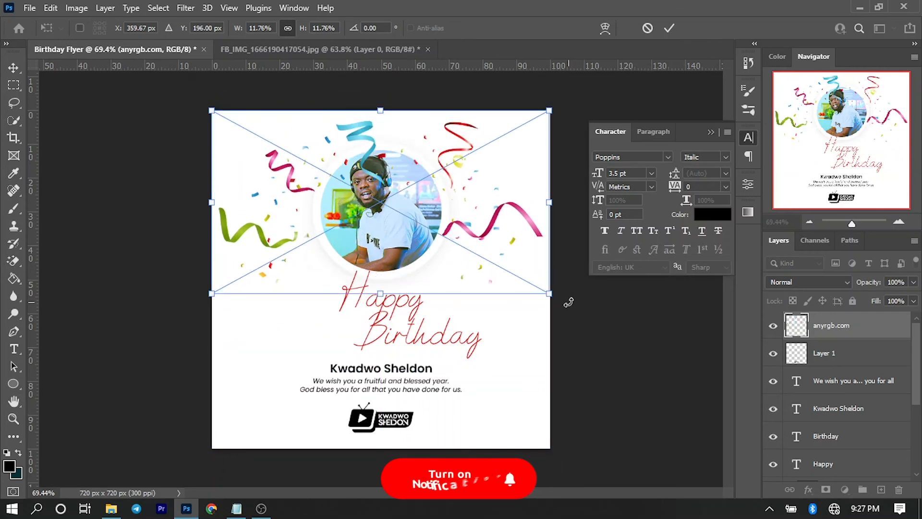
drag(550, 293, 526, 272)
drag(409, 226, 408, 208)
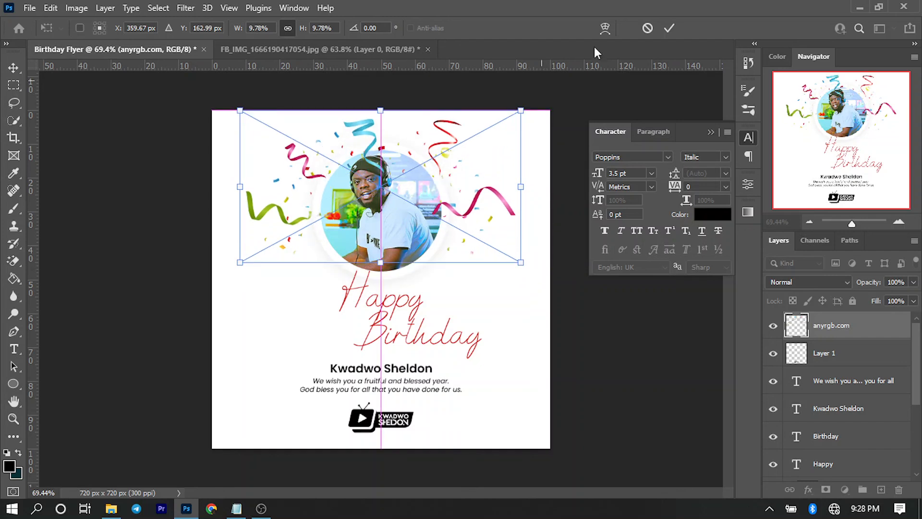
click(673, 28)
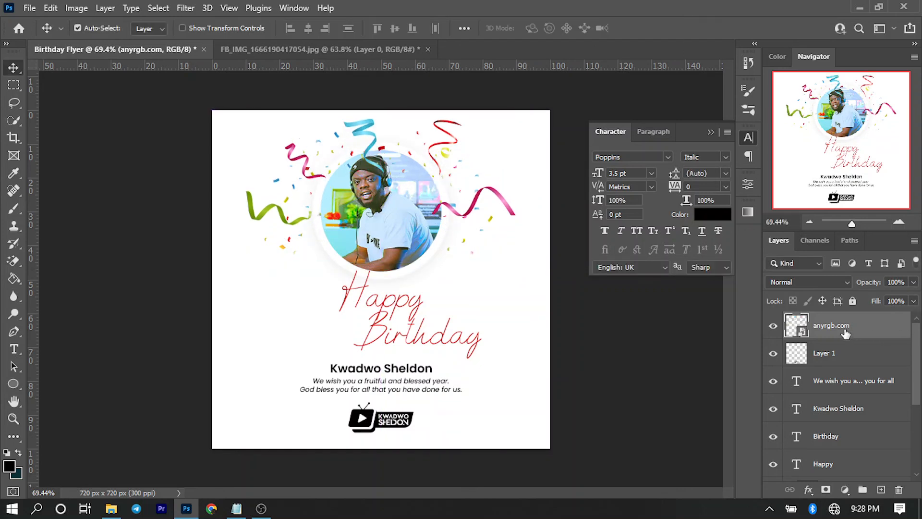
drag(845, 328, 842, 456)
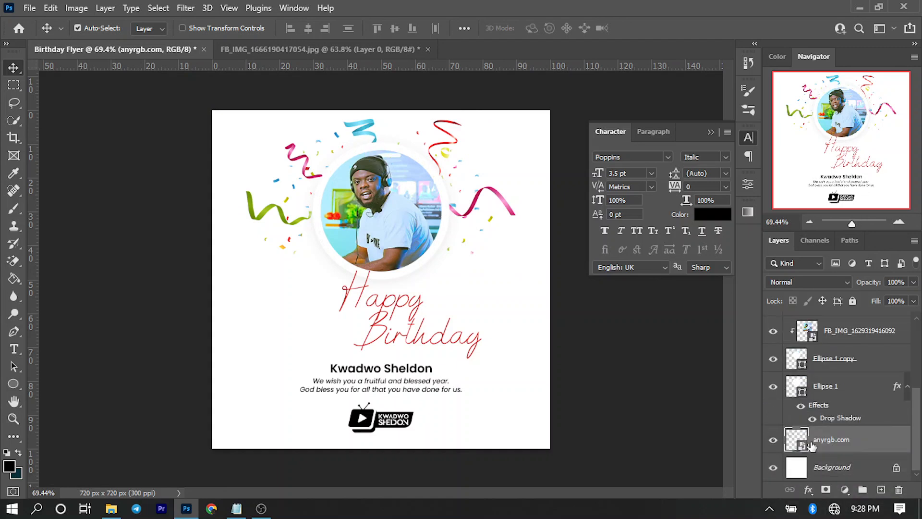